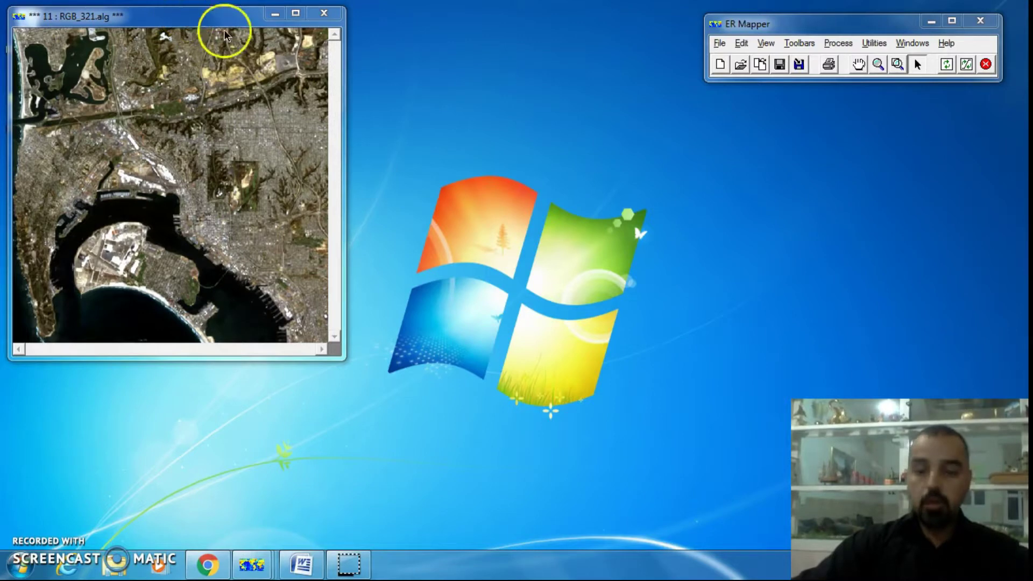
- Open the Algorithm window for the RGB_321.alg image, then reposition and enlarge it beside the image
left_click(766, 43)
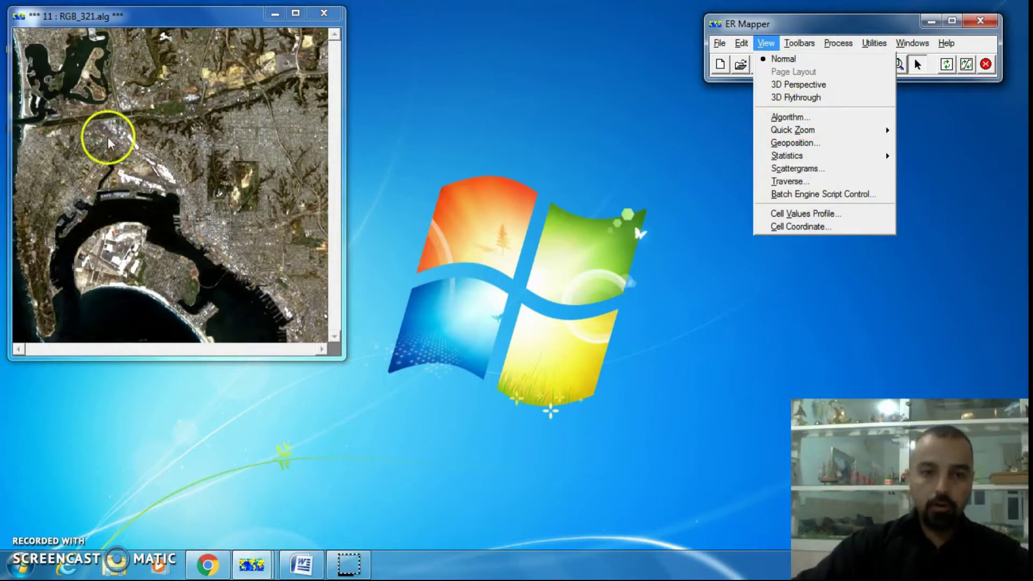
right_click(222, 68)
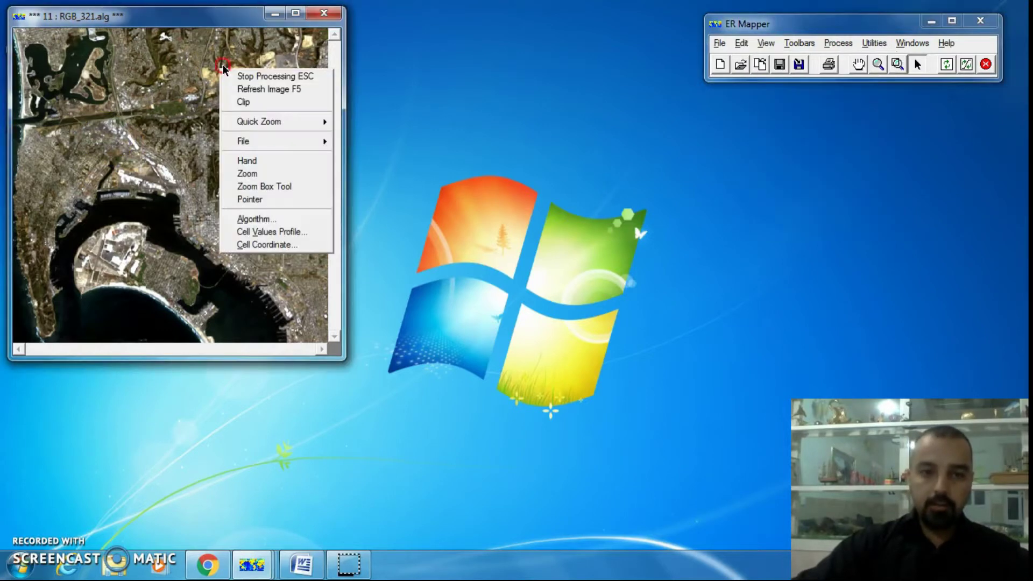
left_click(278, 220)
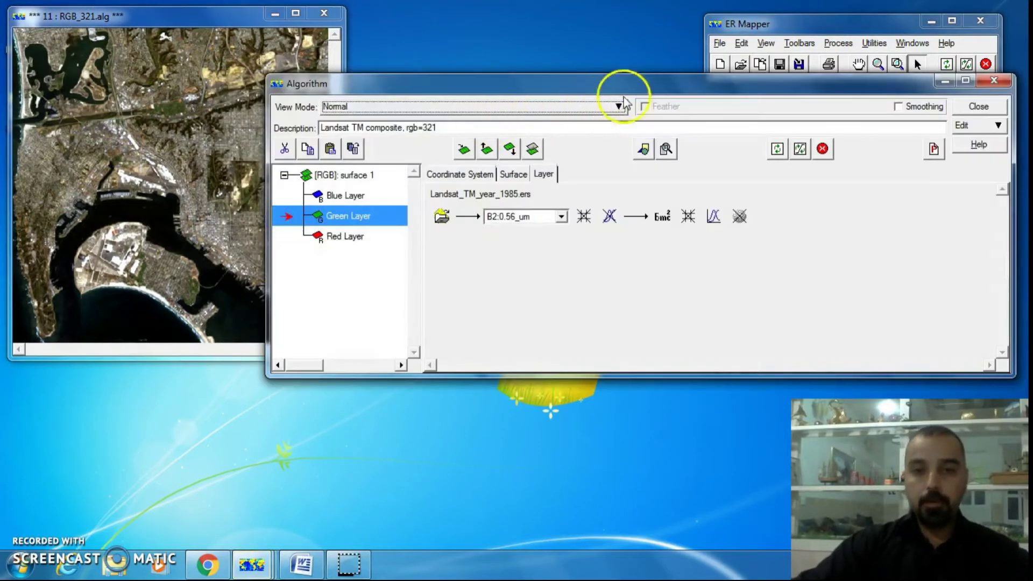
left_click_drag(676, 88, 539, 124)
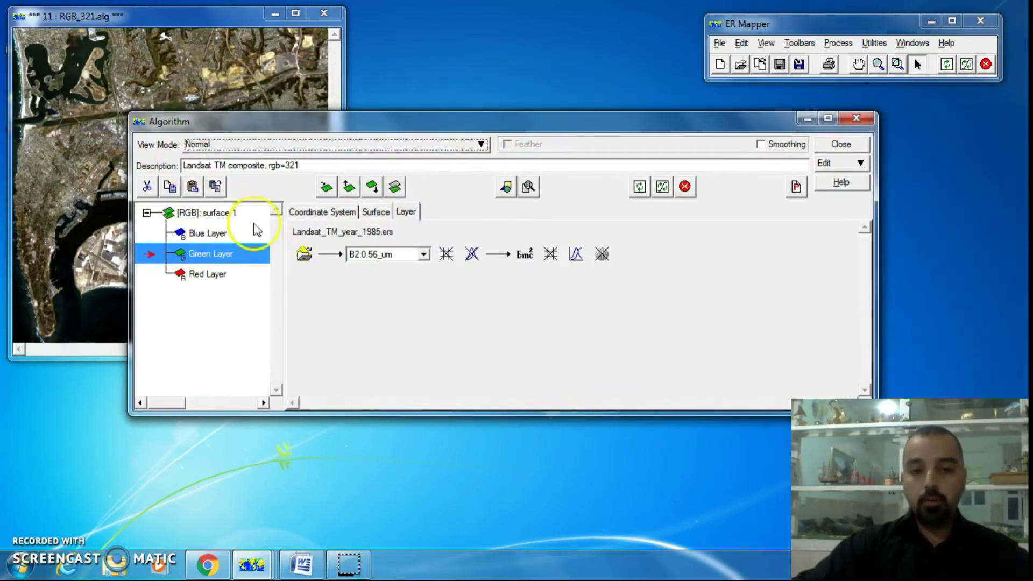
left_click_drag(127, 415, 122, 491)
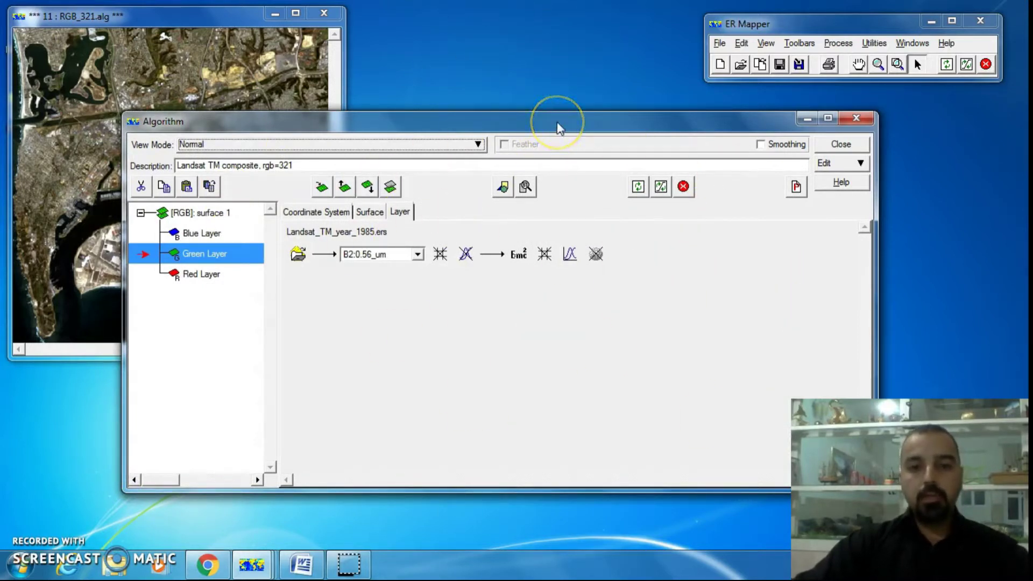
left_click_drag(557, 125, 562, 96)
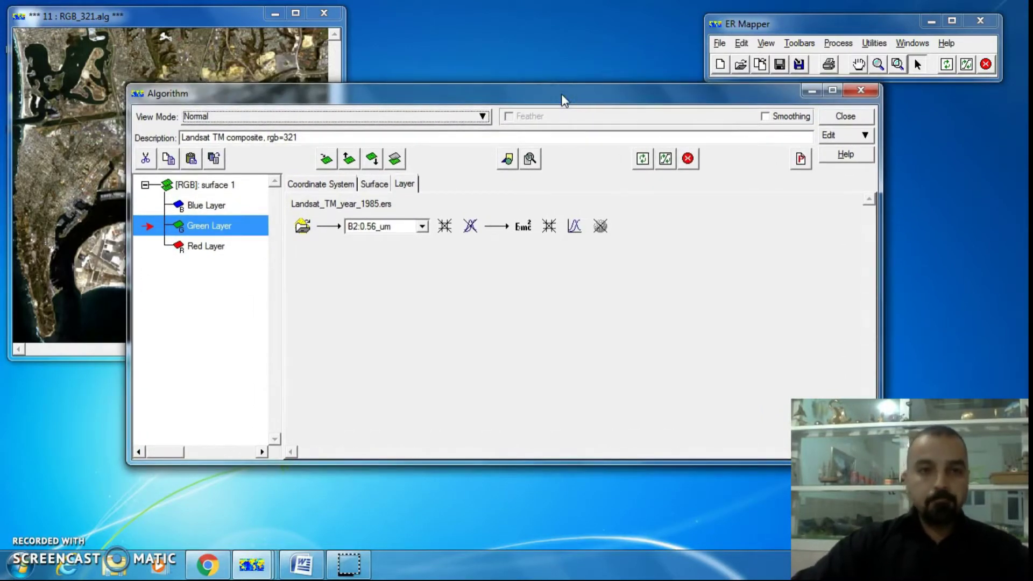
left_click(535, 76)
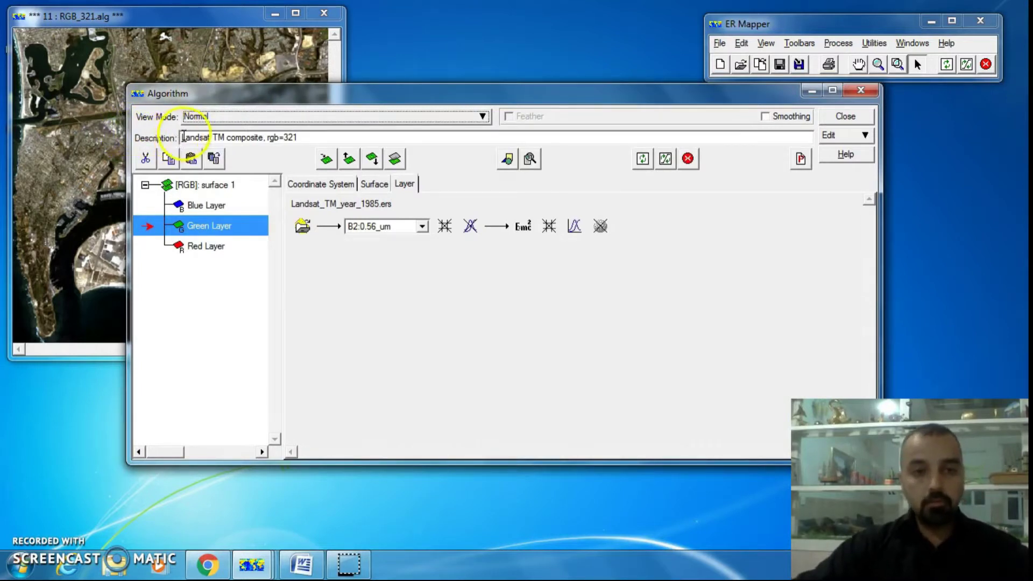
- Examine the algorithm's available view modes and its description text, keeping the image visible beside the window
left_click(446, 117)
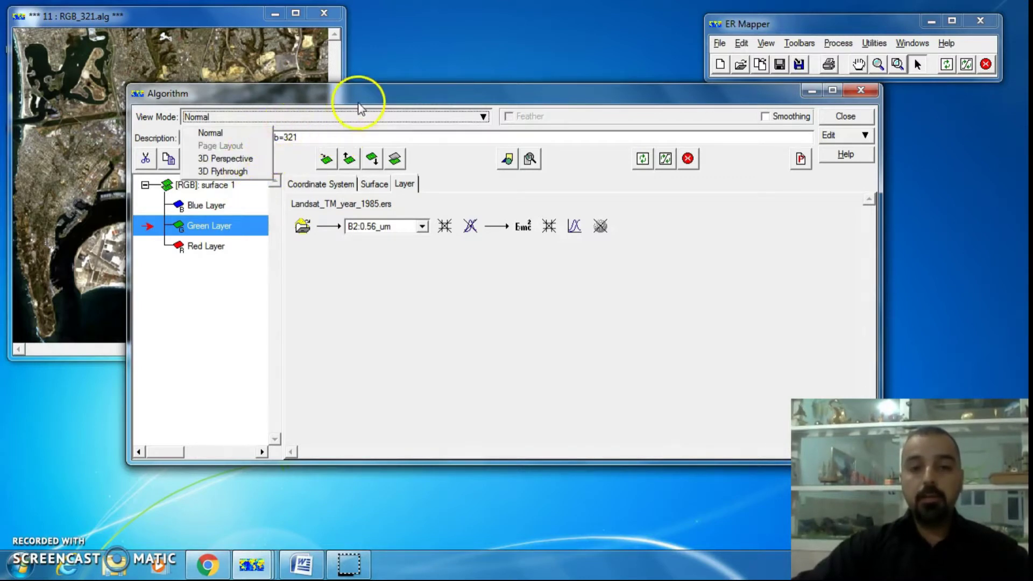
left_click(322, 112)
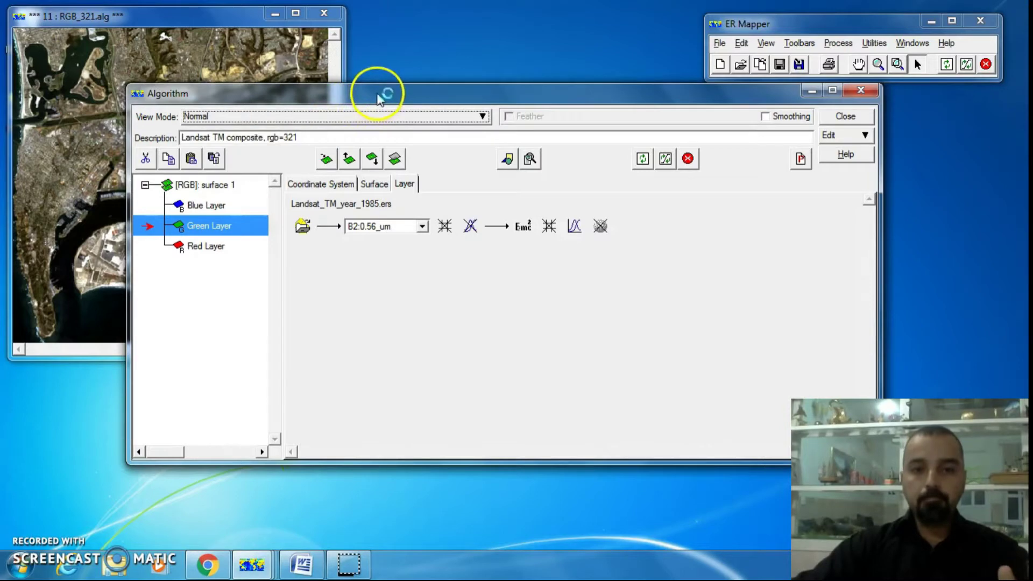
left_click_drag(380, 98, 440, 137)
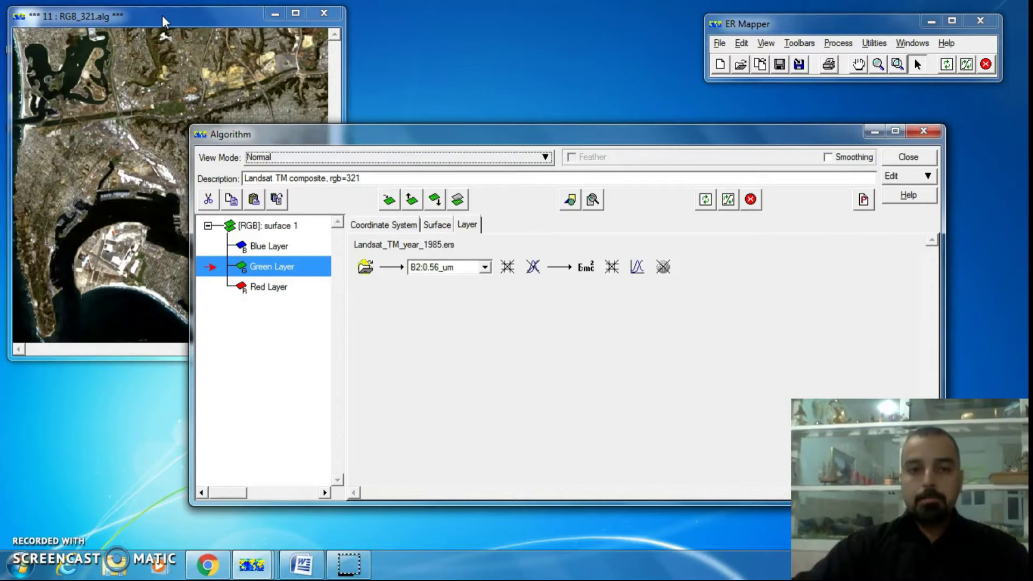
left_click(389, 178)
left_click_drag(354, 170, 249, 174)
left_click(347, 178)
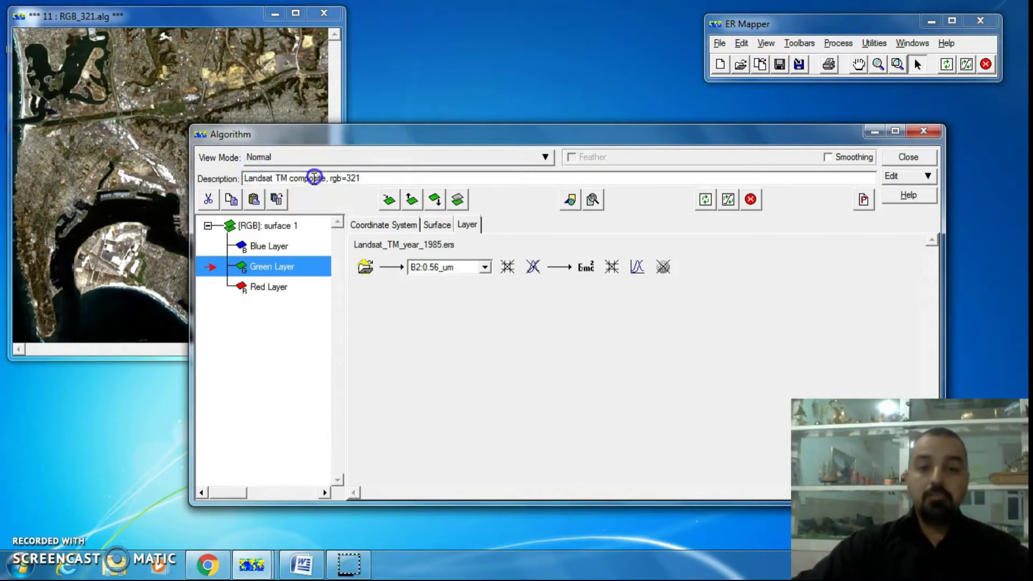
left_click(388, 177)
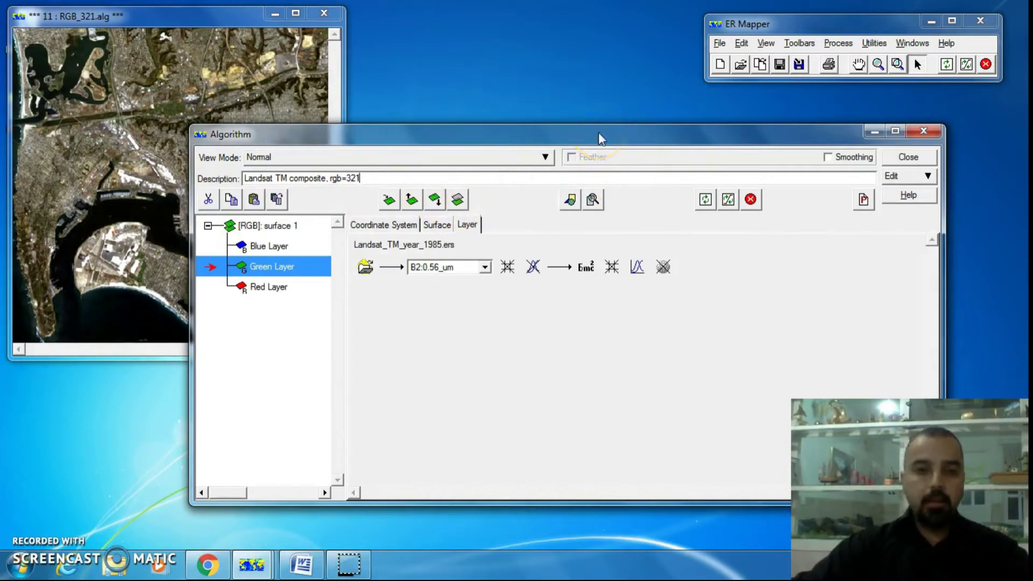
left_click_drag(598, 134, 619, 106)
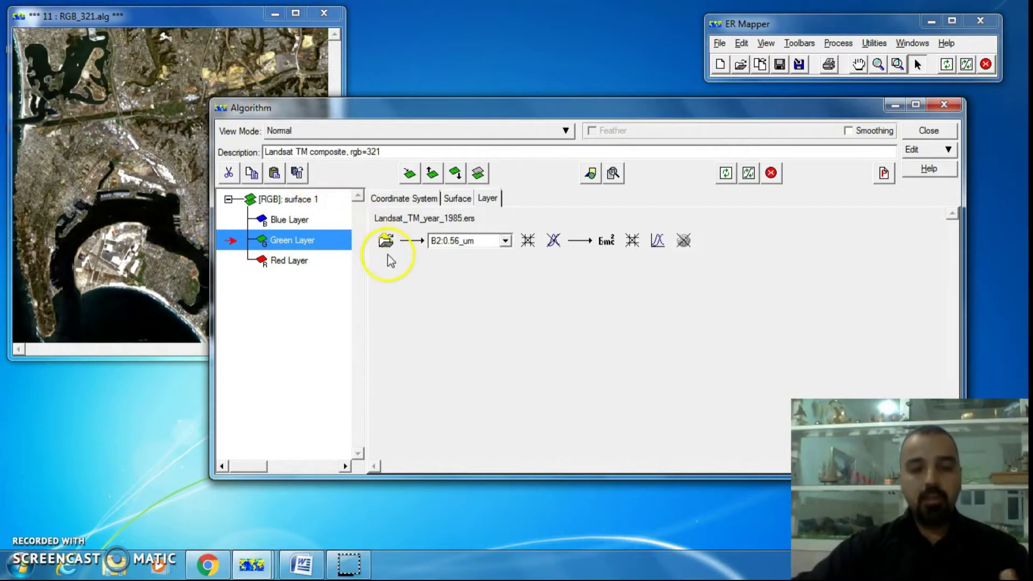
- Compare the source dataset and band assigned to RGB surface 1 and to each of its blue, green and red layers
left_click(301, 199)
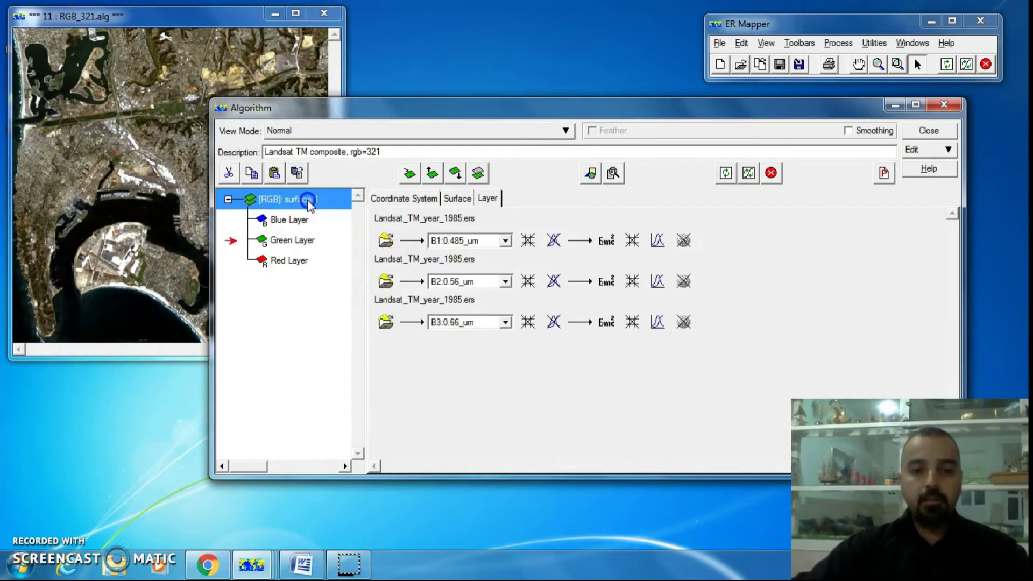
left_click(301, 220)
left_click(297, 240)
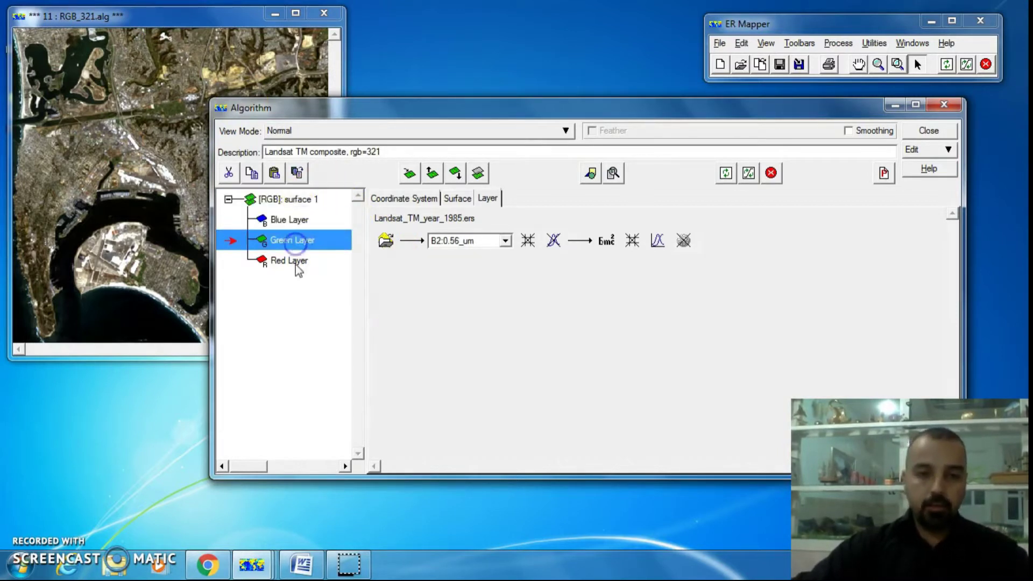
left_click(296, 262)
left_click(299, 199)
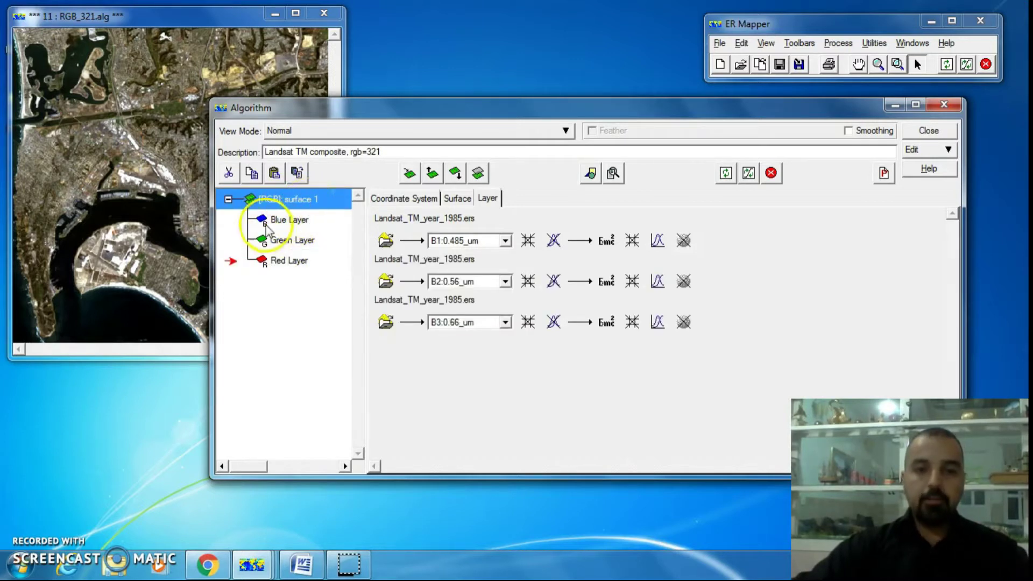
left_click(302, 222)
left_click(297, 241)
left_click(296, 262)
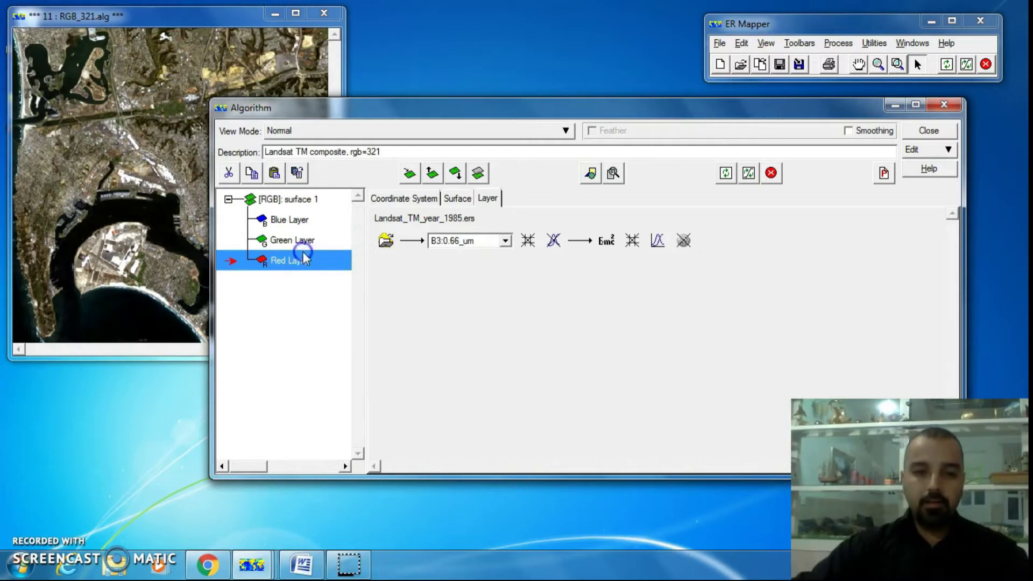
left_click(295, 200)
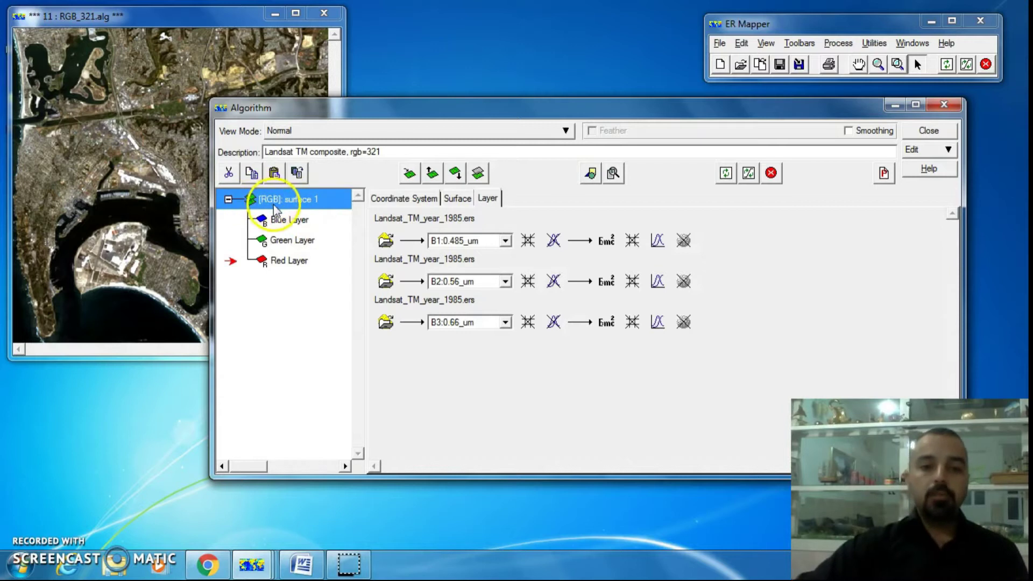
left_click(322, 220)
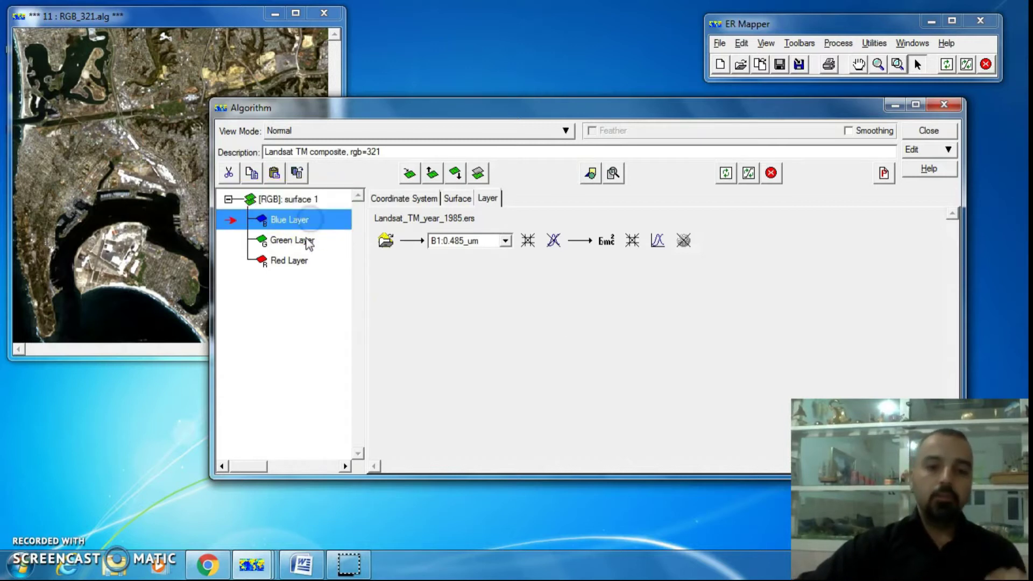
left_click(299, 240)
left_click(308, 264)
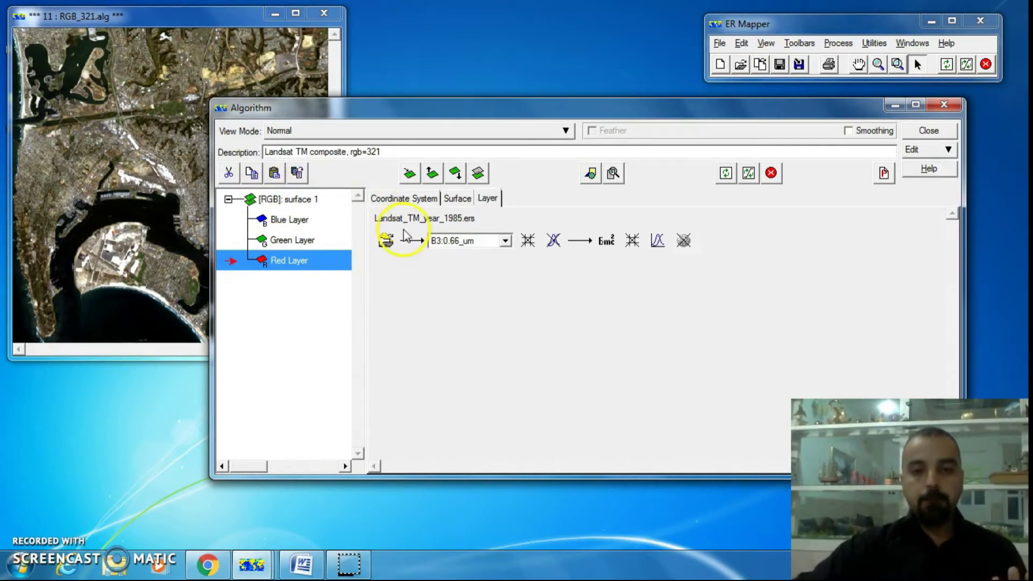
left_click(316, 201)
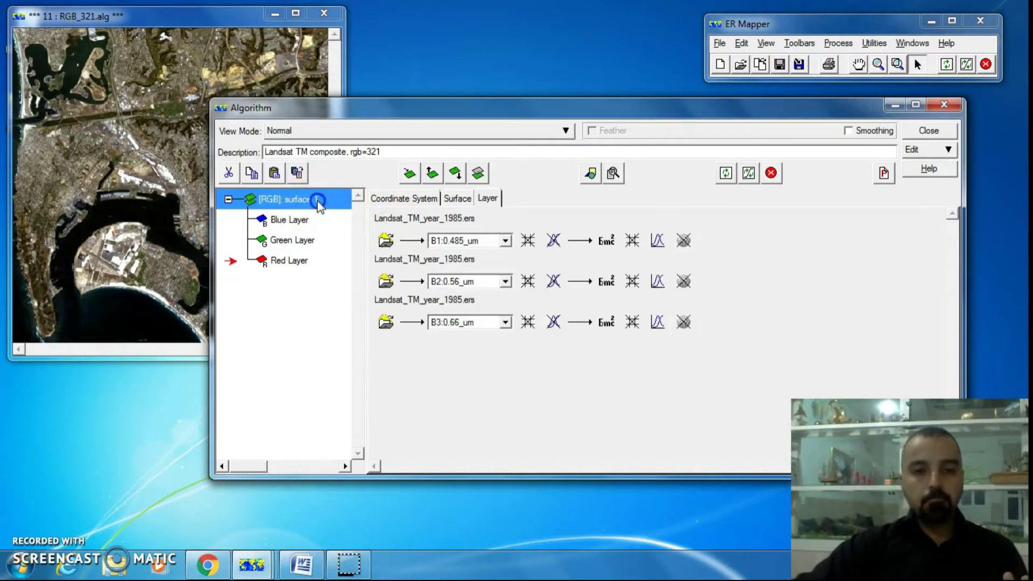
left_click(309, 222)
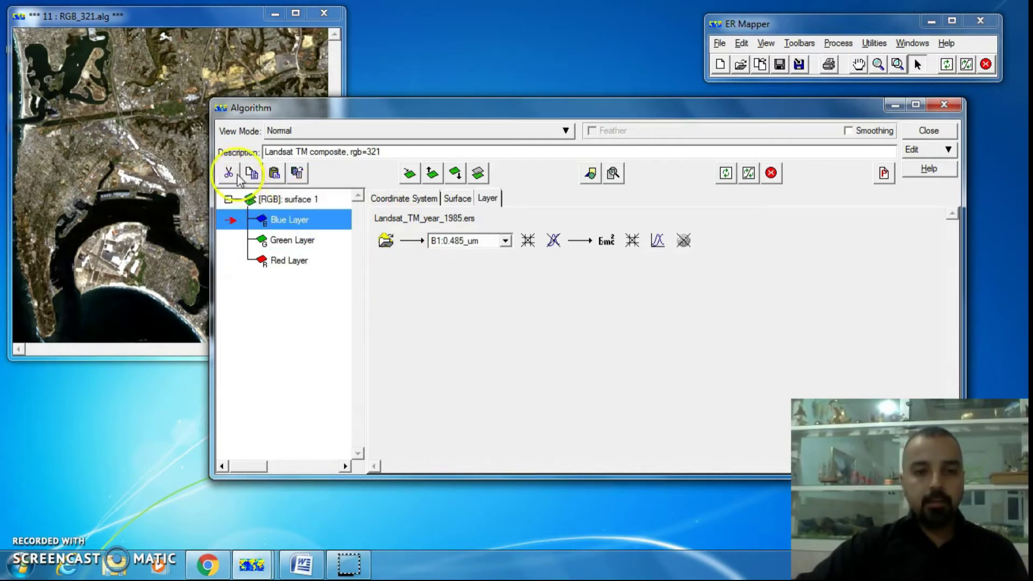
left_click(360, 169)
left_click_drag(357, 104, 361, 104)
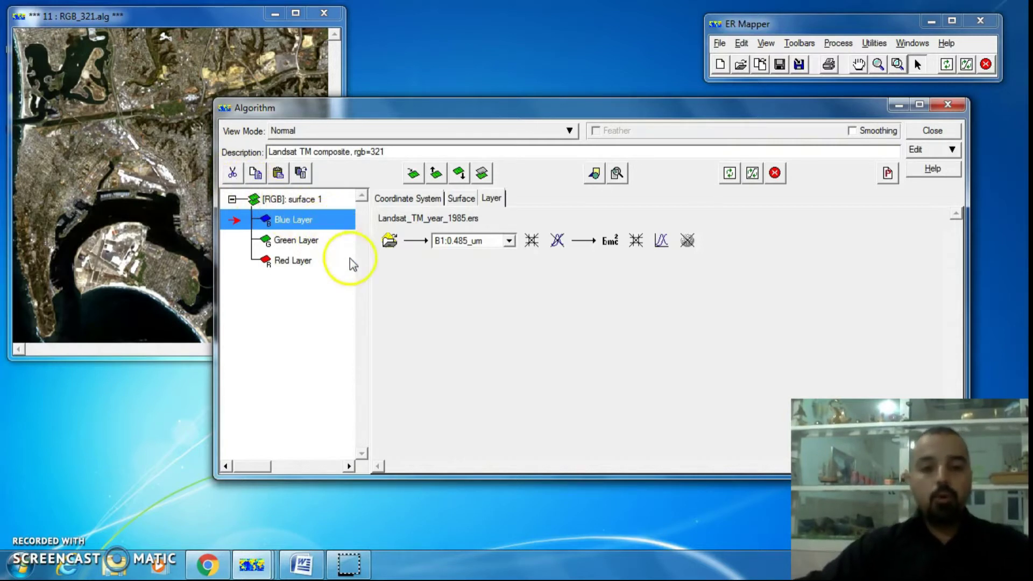
left_click(298, 262)
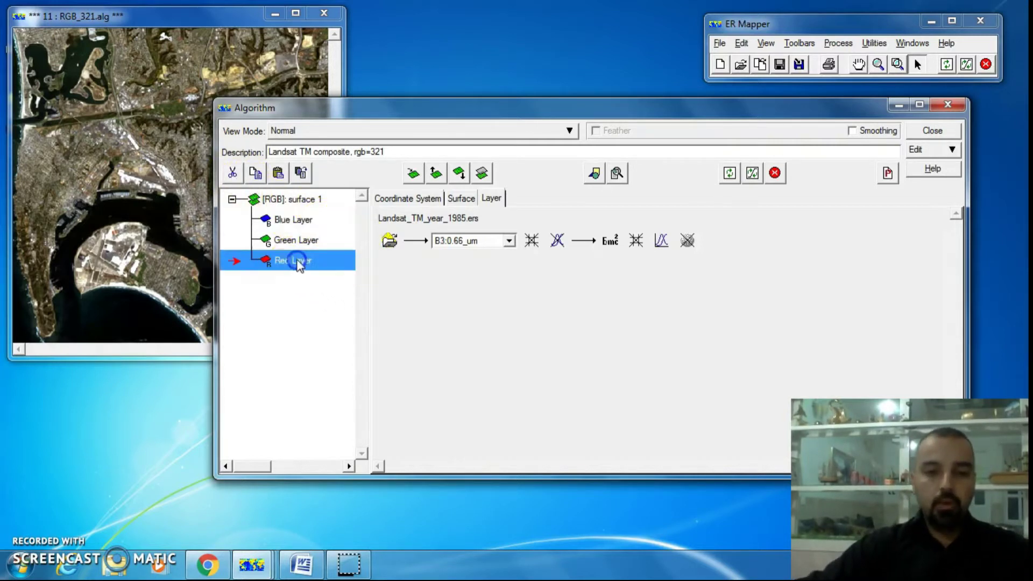
left_click(295, 240)
left_click(295, 219)
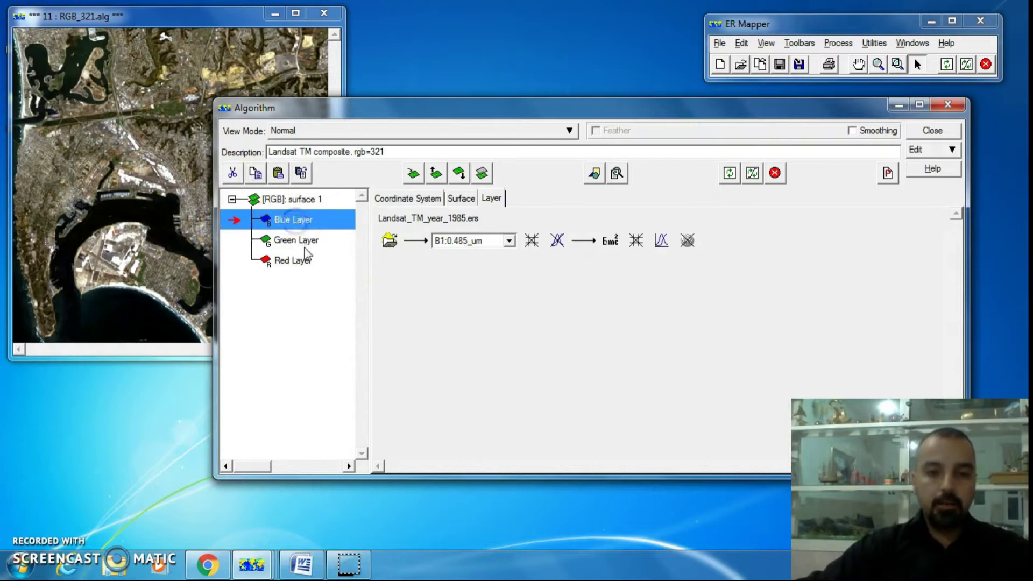
left_click(296, 241)
left_click(299, 261)
left_click(295, 241)
left_click(300, 262)
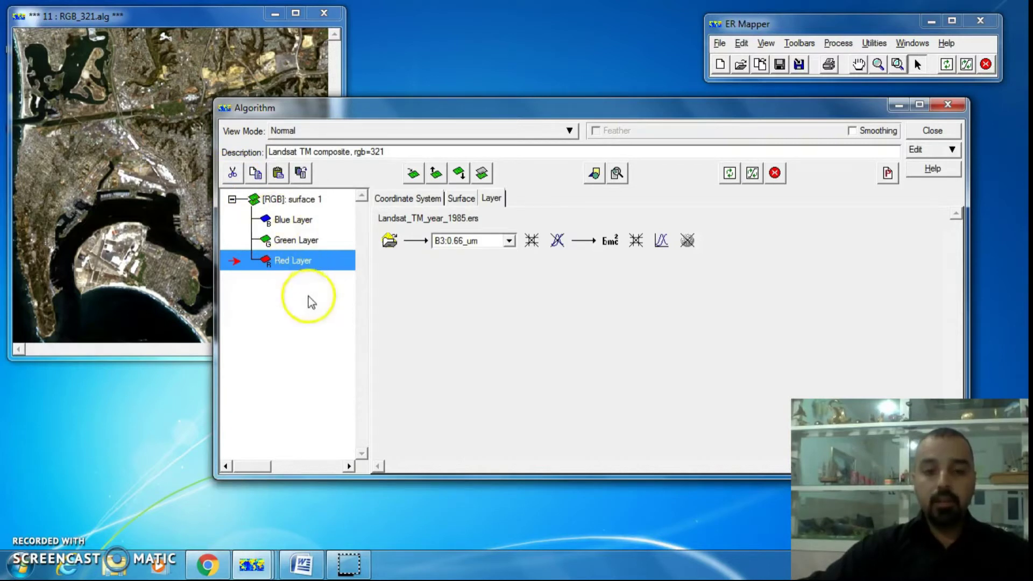
- Cut the Red Layer from RGB surface 1
left_click(291, 260)
left_click(232, 177)
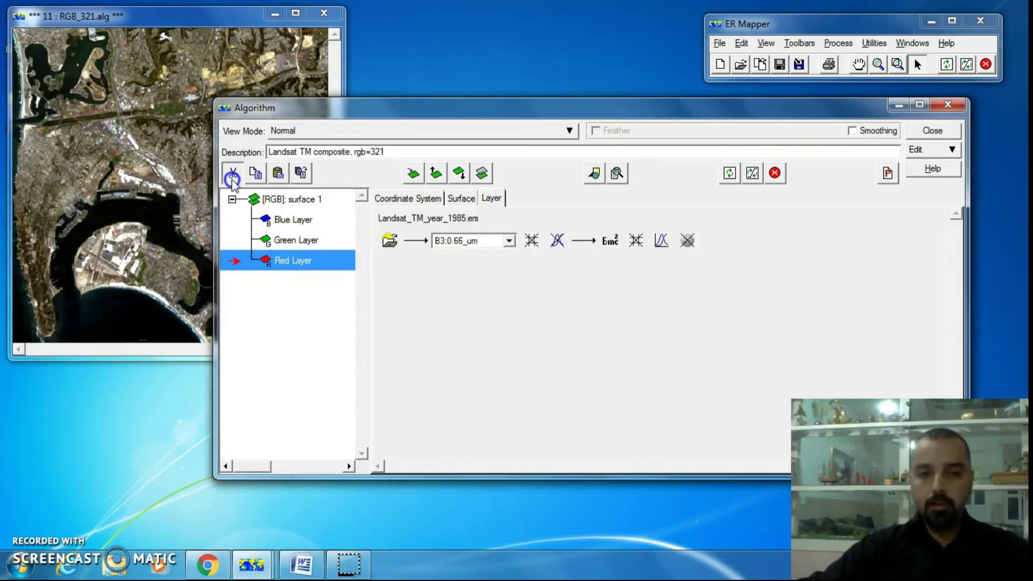
left_click(232, 179)
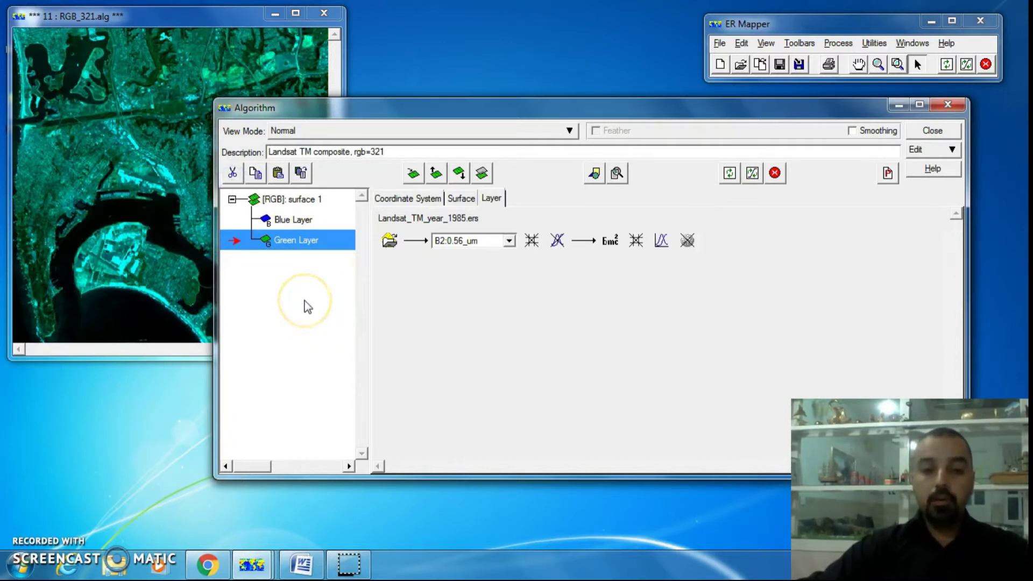
- Copy the Green Layer and paste the copy into RGB surface 1
left_click(253, 176)
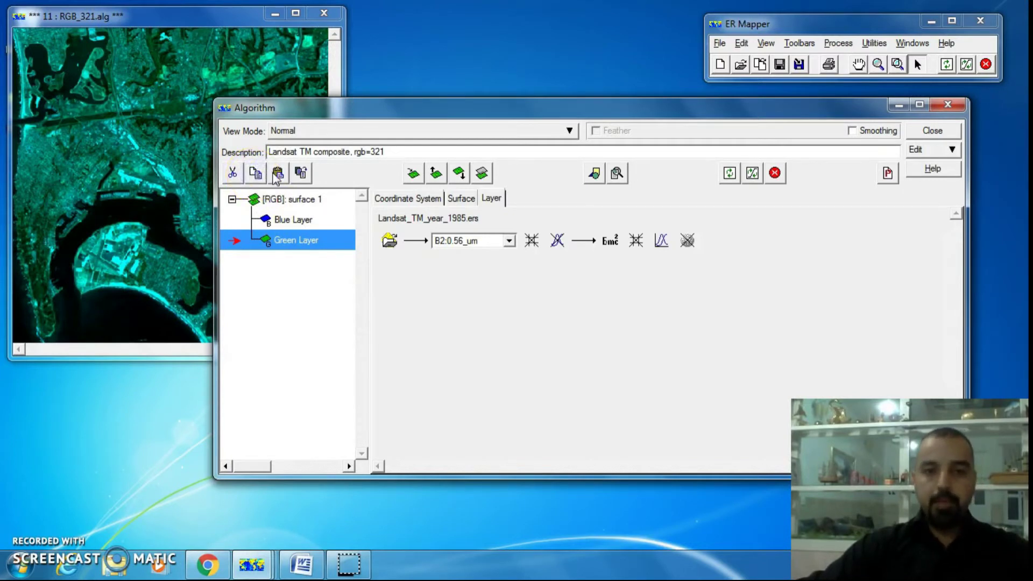
left_click(284, 241)
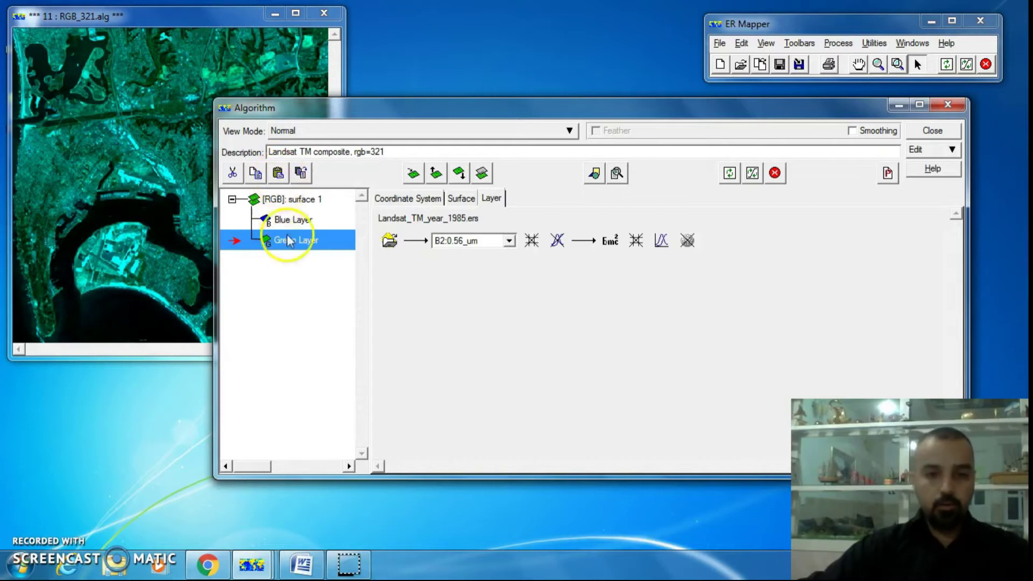
left_click(277, 174)
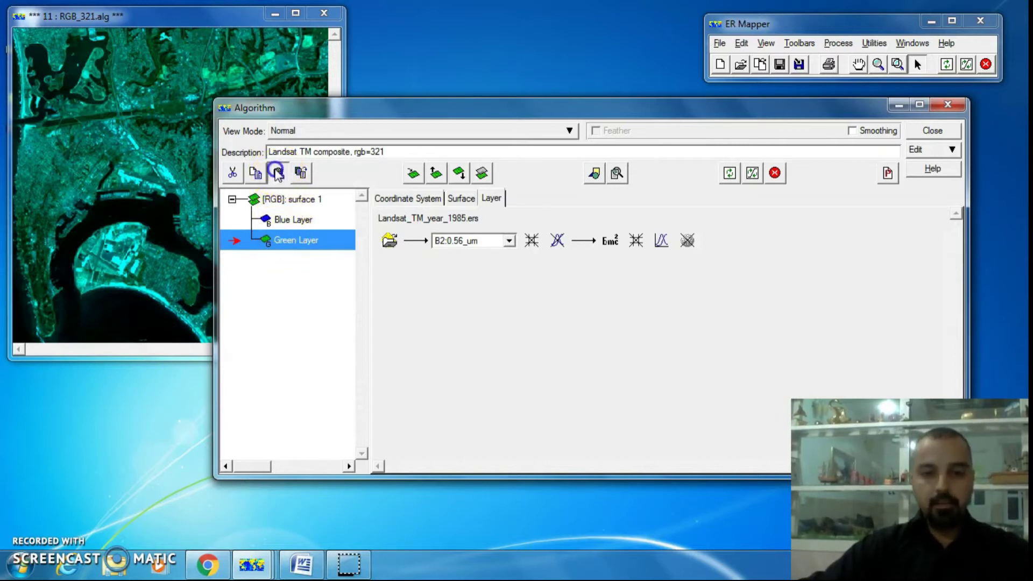
left_click(305, 272)
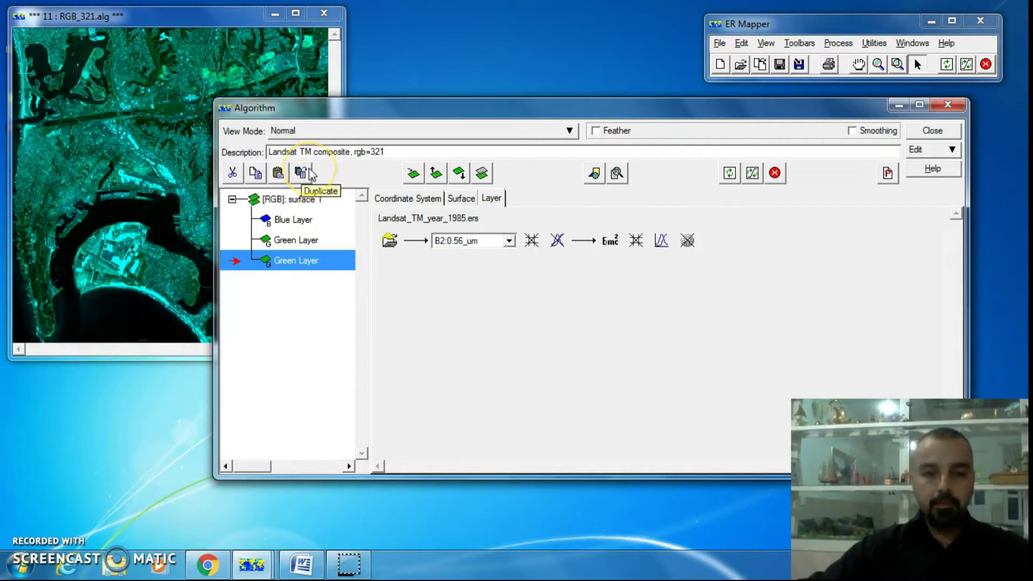
- Duplicate the Blue Layer in RGB surface 1
left_click(329, 177)
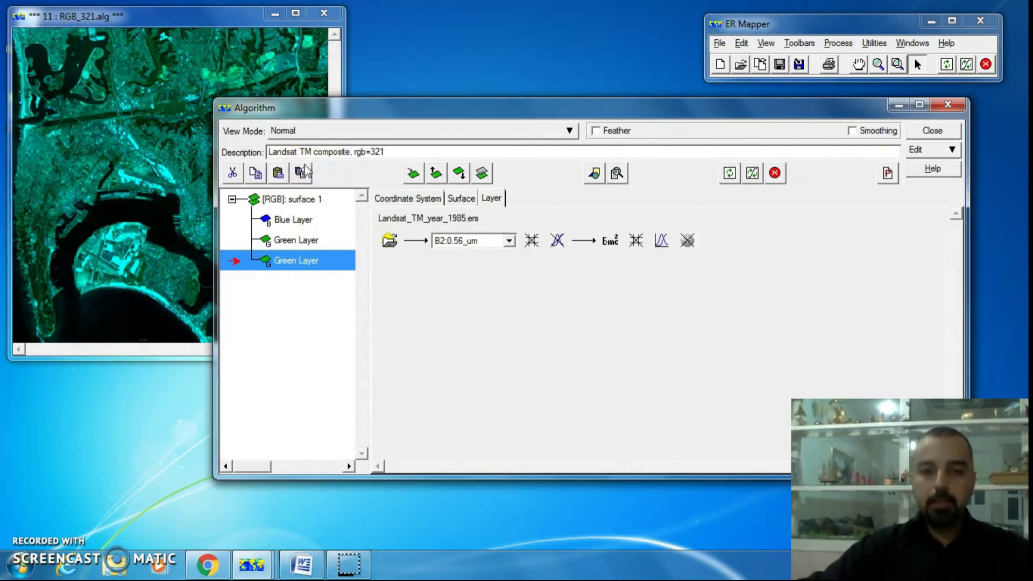
left_click(295, 220)
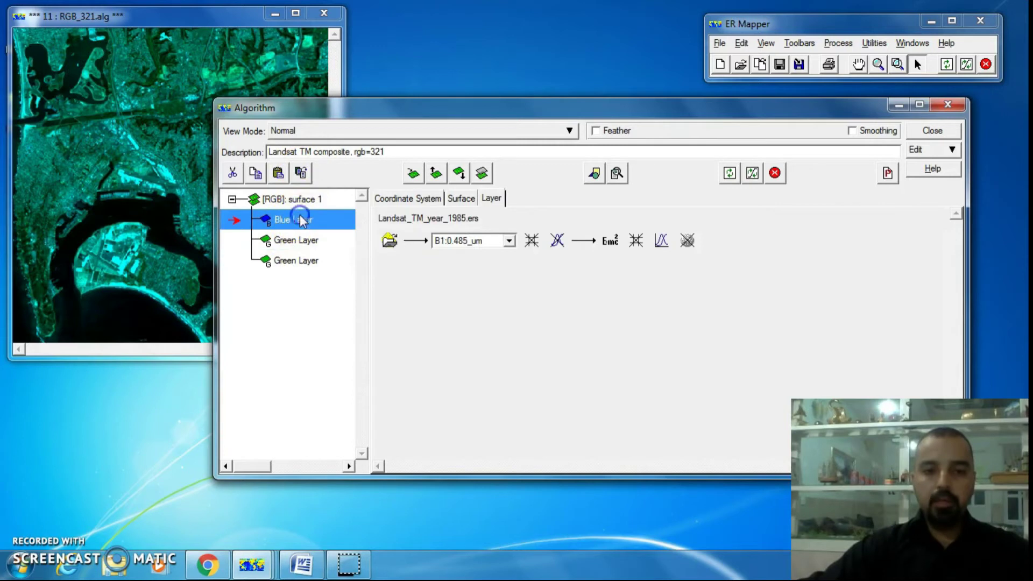
left_click(302, 173)
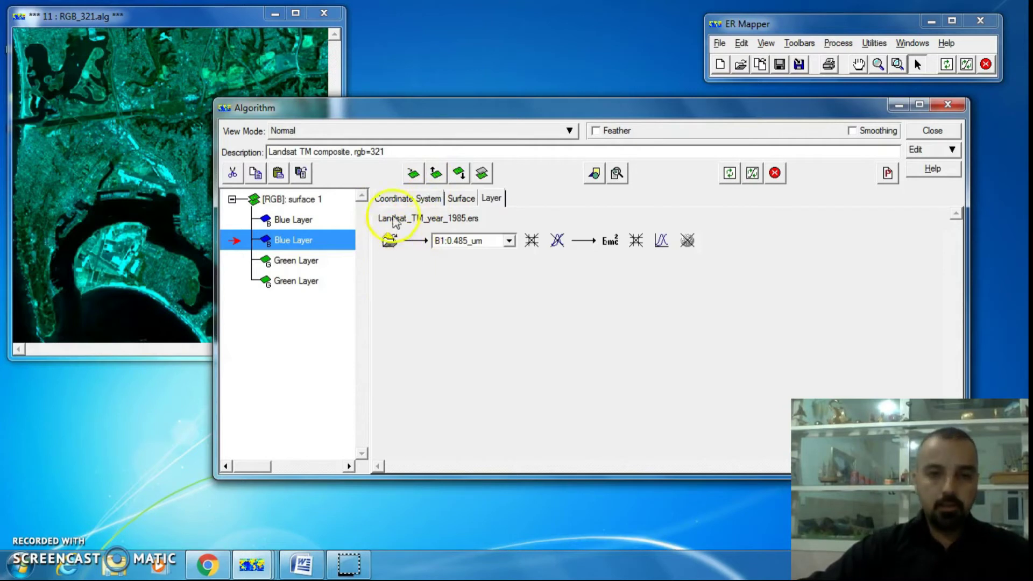
- Add a new surface to the algorithm, expand it and set its color mode to Red Green Blue
left_click(412, 178)
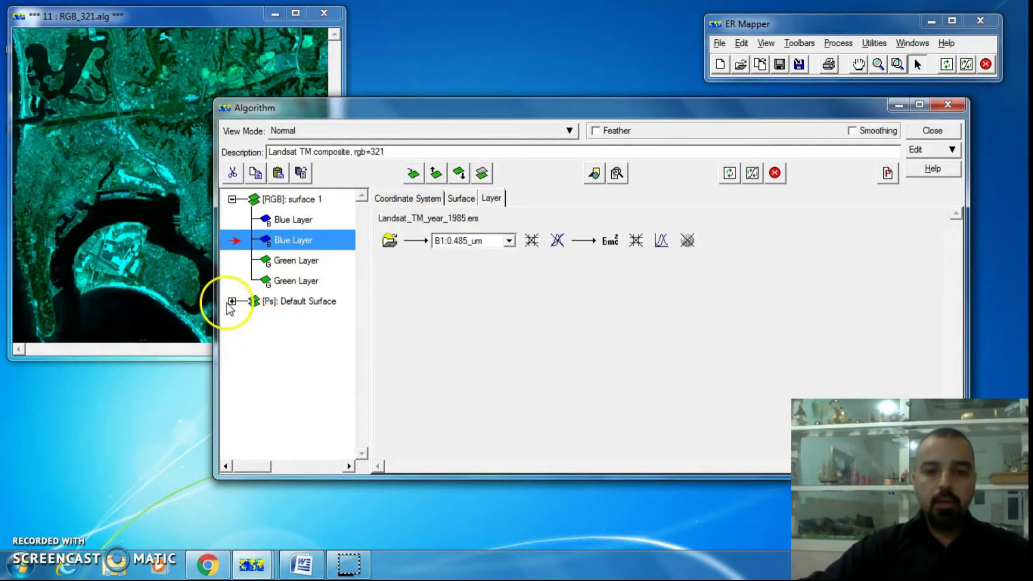
left_click(231, 301)
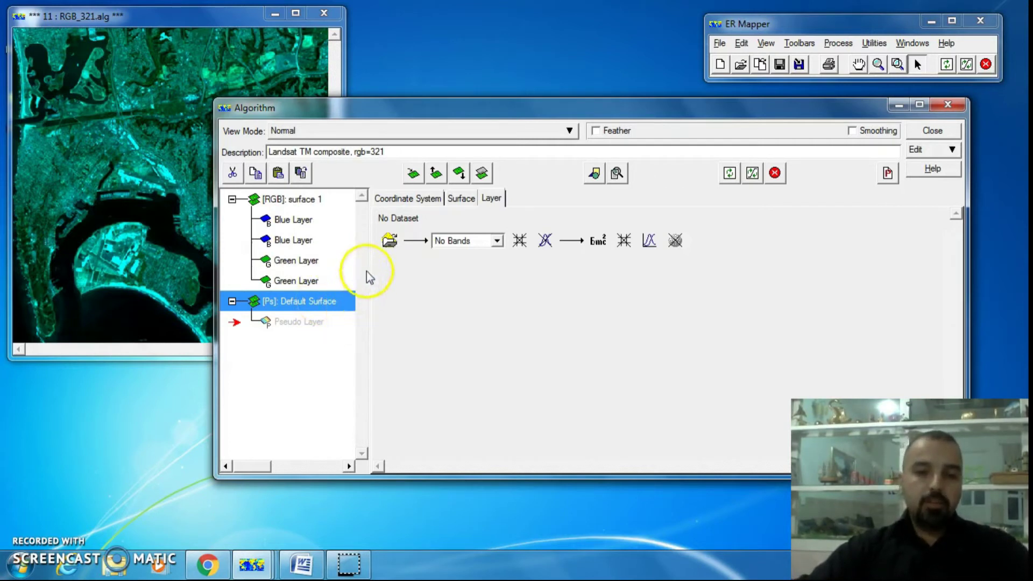
right_click(279, 306)
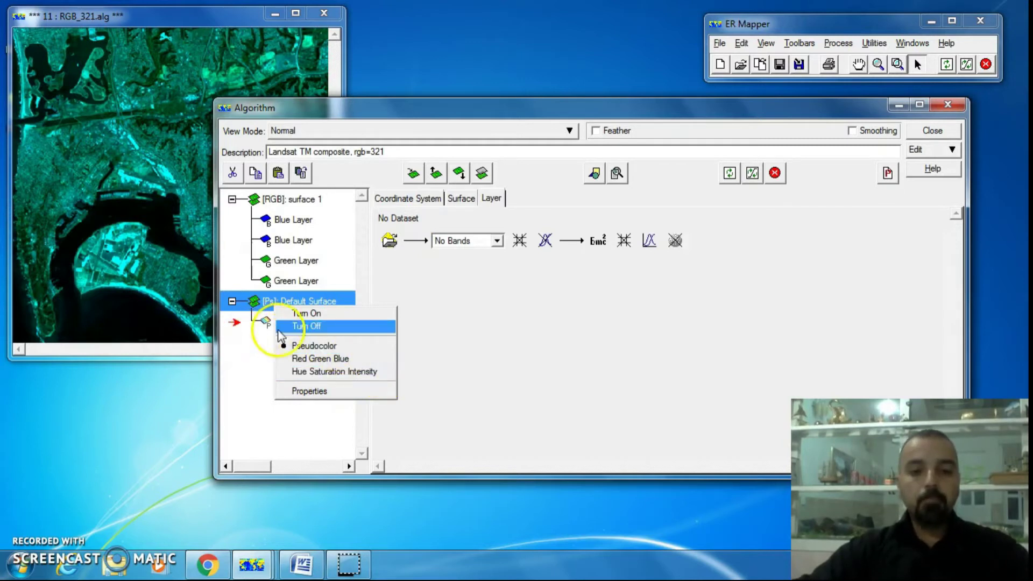
left_click(352, 359)
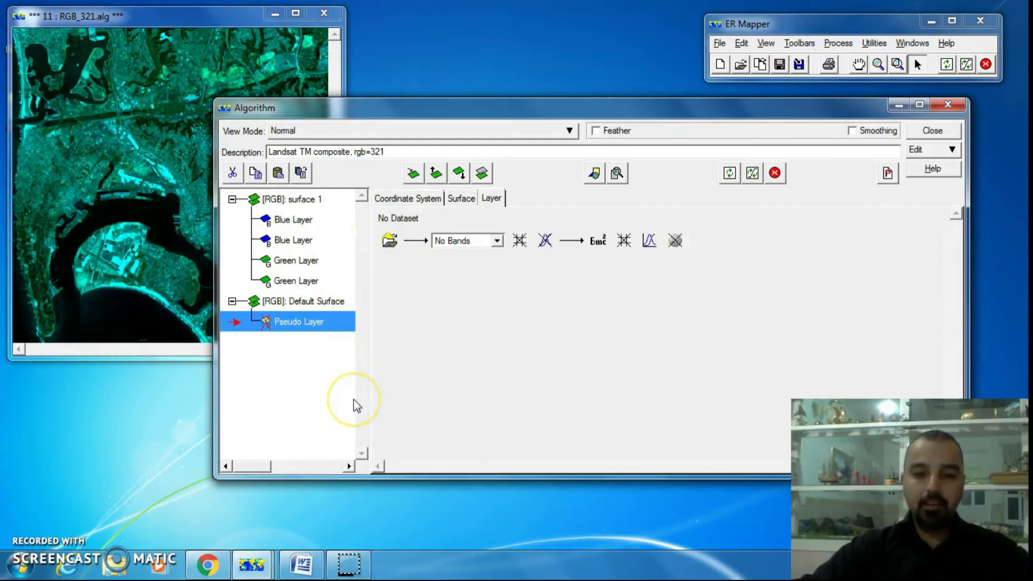
- Cut the RGB Default Surface from the algorithm
left_click(290, 302)
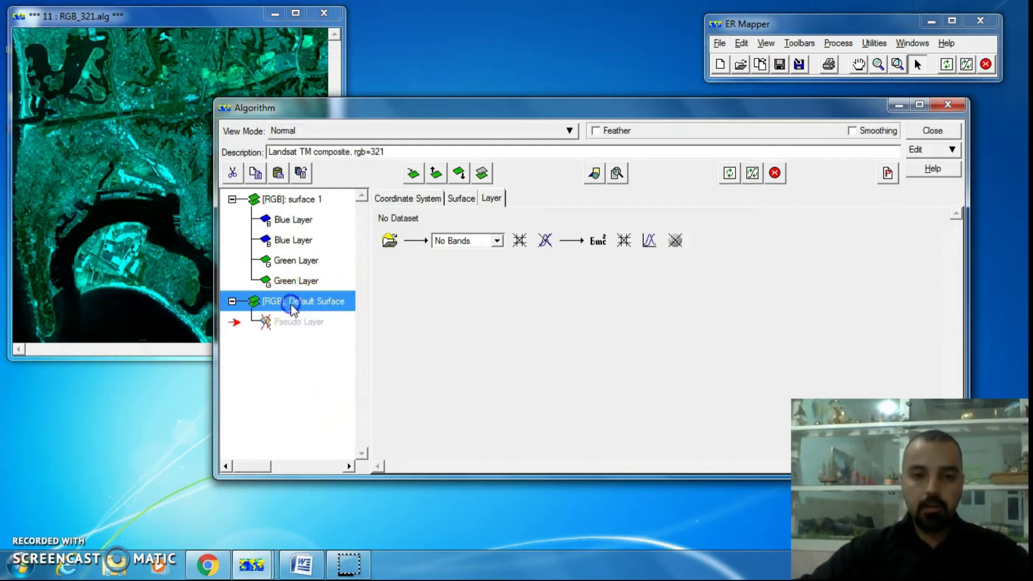
left_click(234, 171)
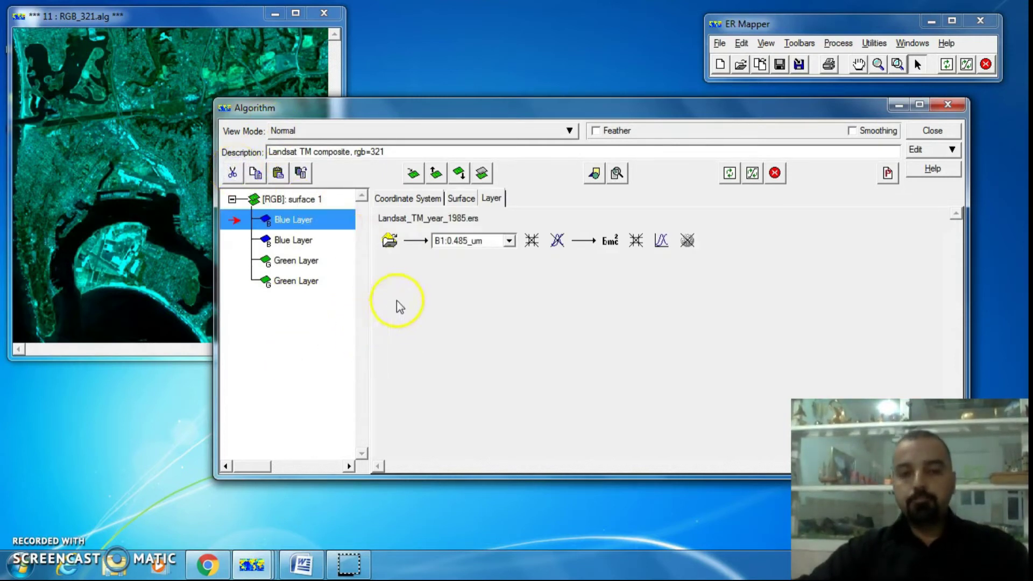
- Add another new surface below RGB surface 1 and cut it from the algorithm
left_click(413, 173)
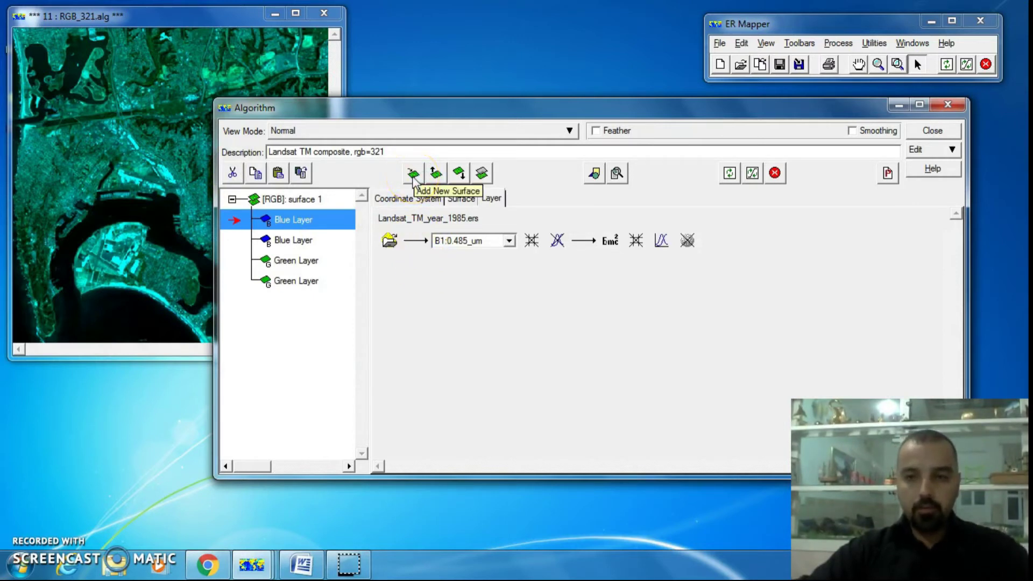
right_click(293, 303)
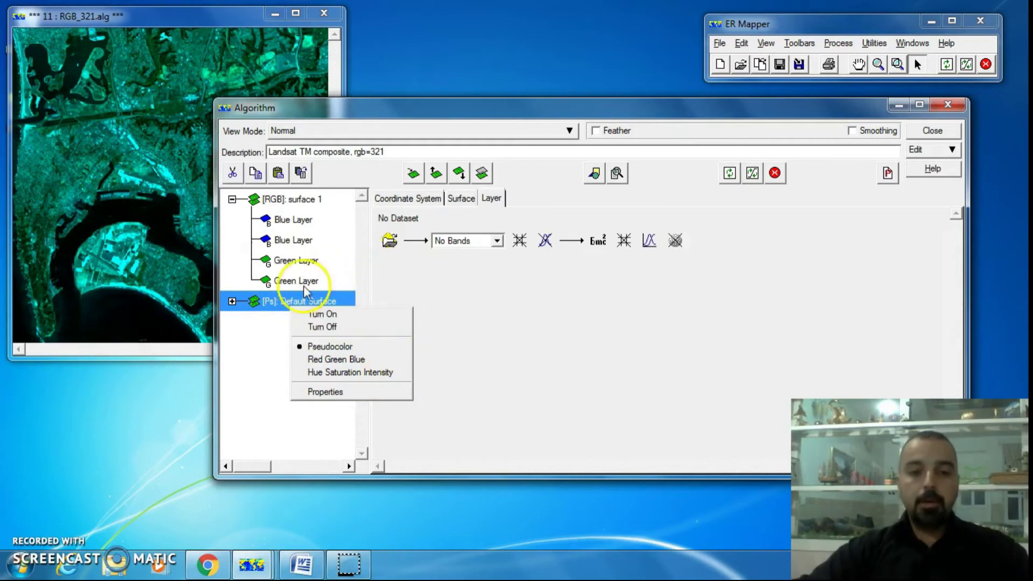
left_click(233, 173)
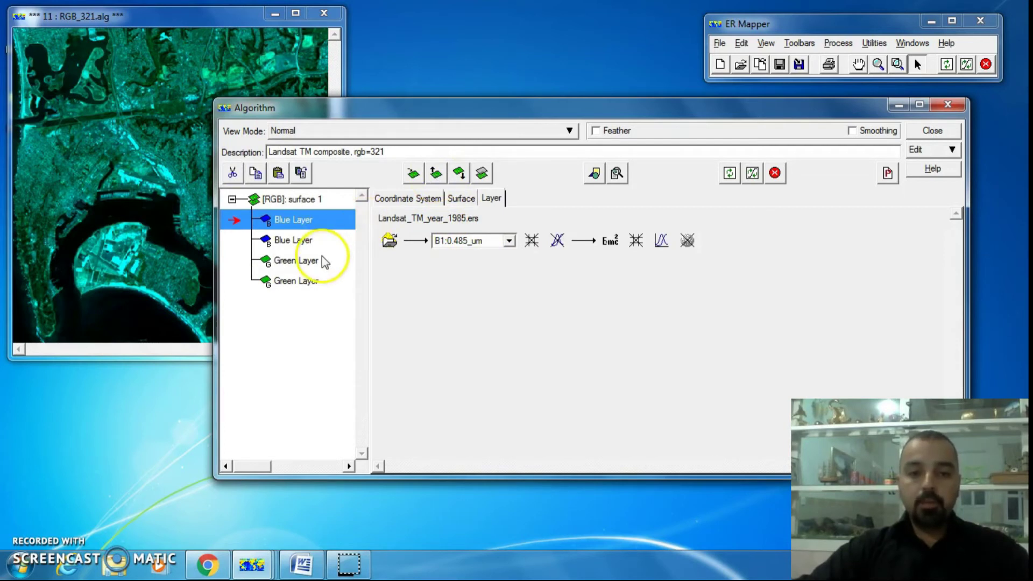
- Move the upper Green Layer above both Blue Layers in RGB surface 1
left_click(306, 262)
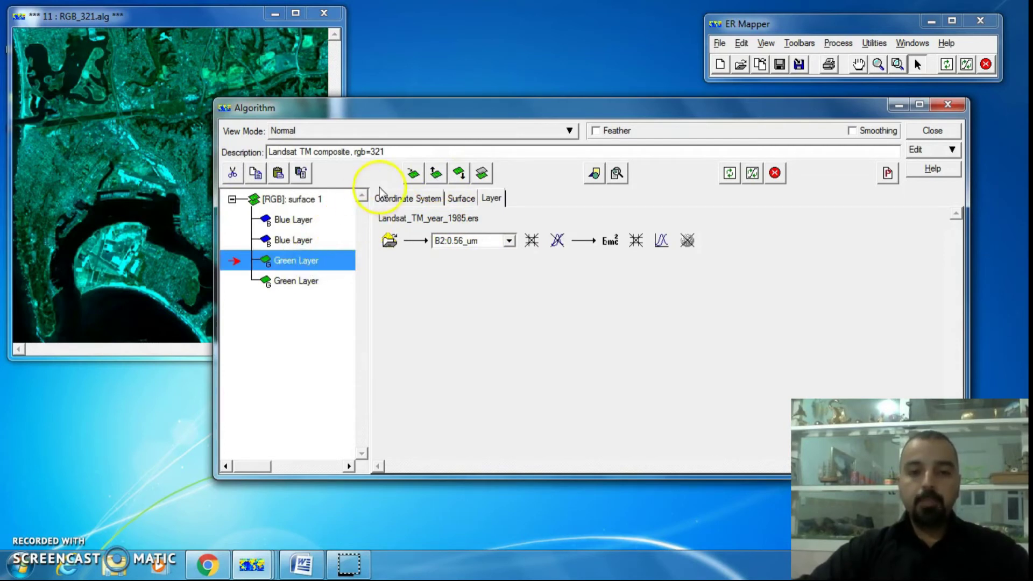
left_click(436, 175)
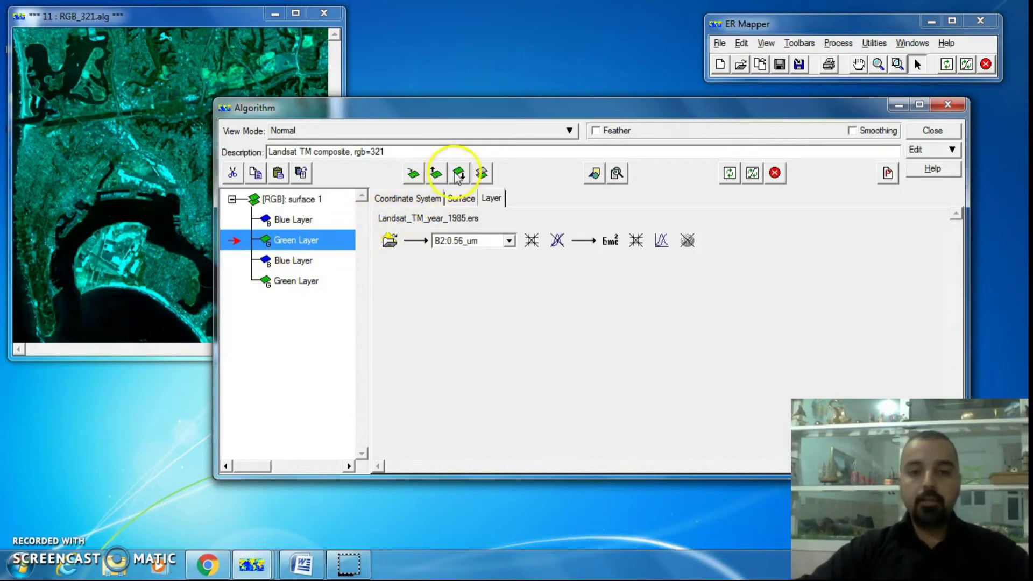
left_click(437, 174)
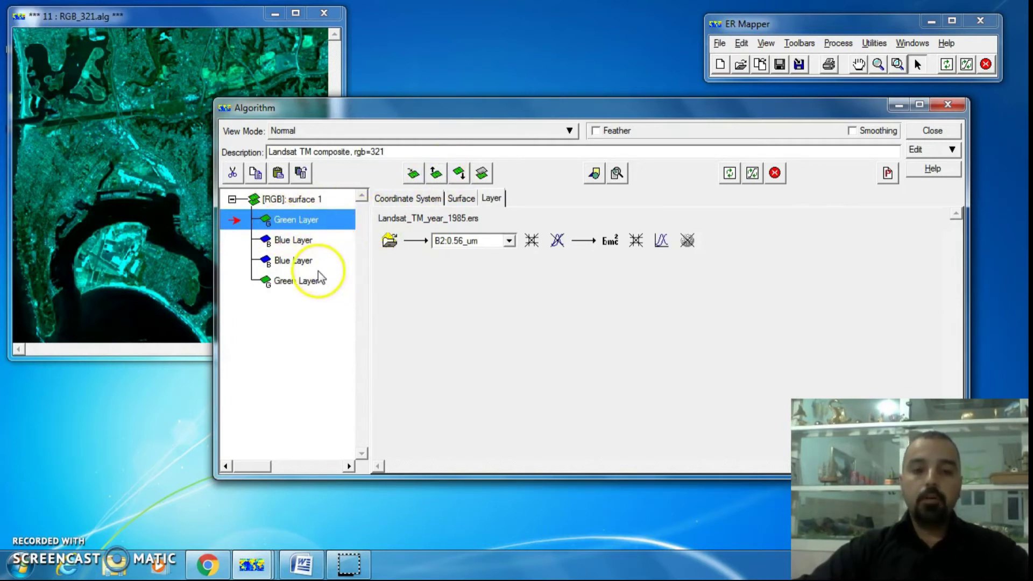
- Move the selected Green Layer down to the last place in RGB surface 1
left_click(464, 174)
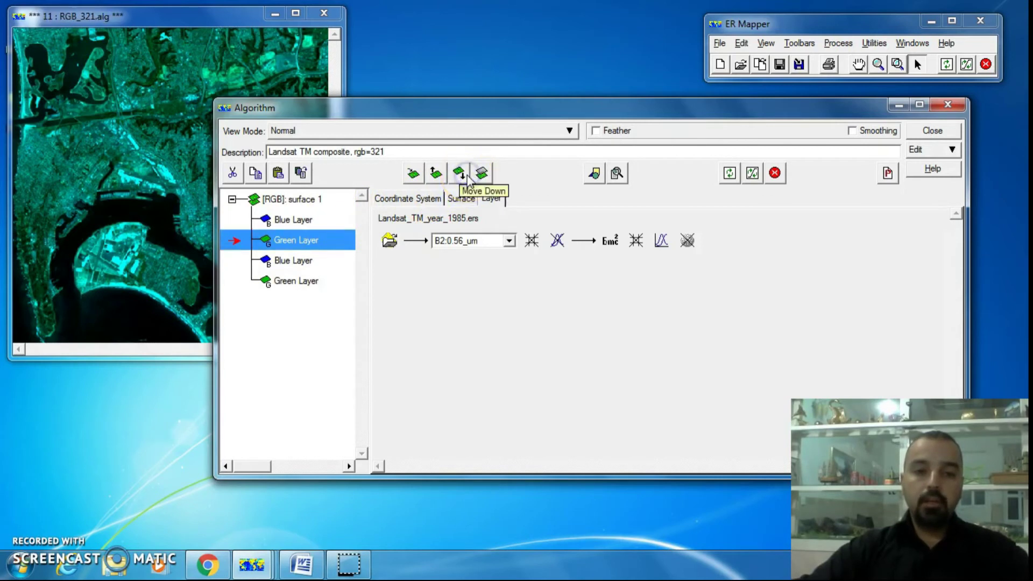
left_click(464, 174)
left_click(464, 173)
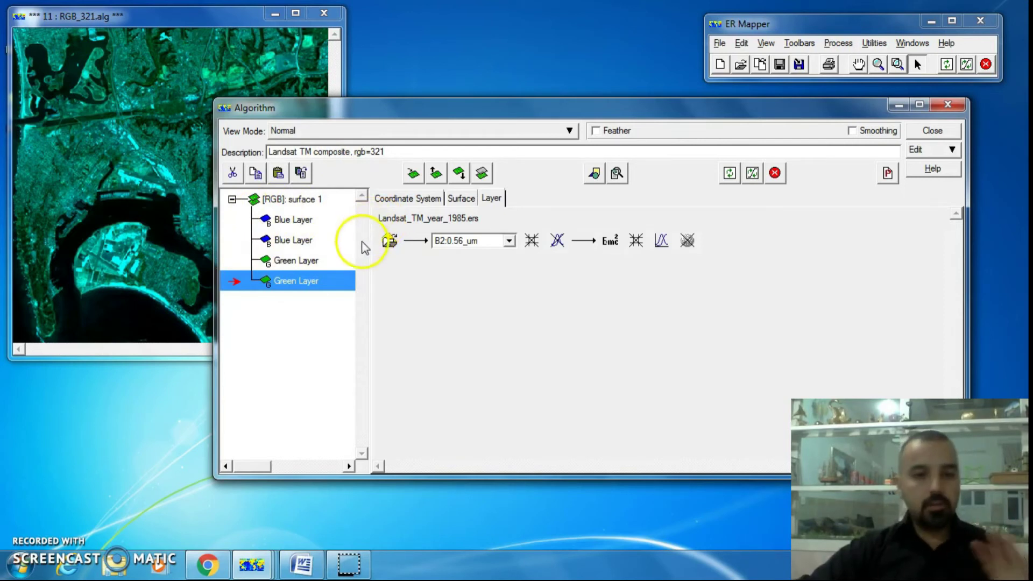
- Add two new surfaces to the algorithm and move RGB surface 1 below both of them
left_click(415, 176)
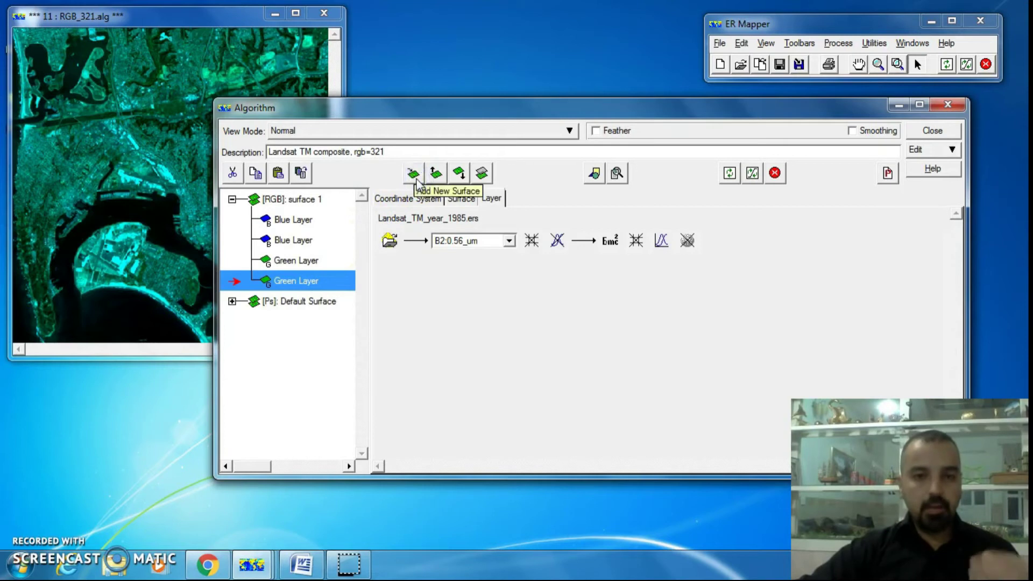
left_click(415, 177)
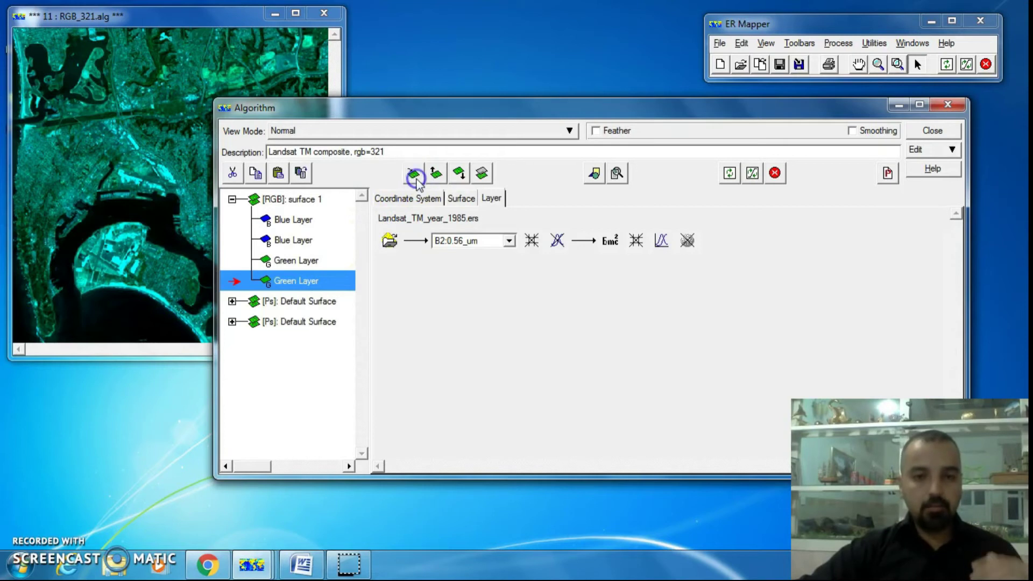
left_click(304, 201)
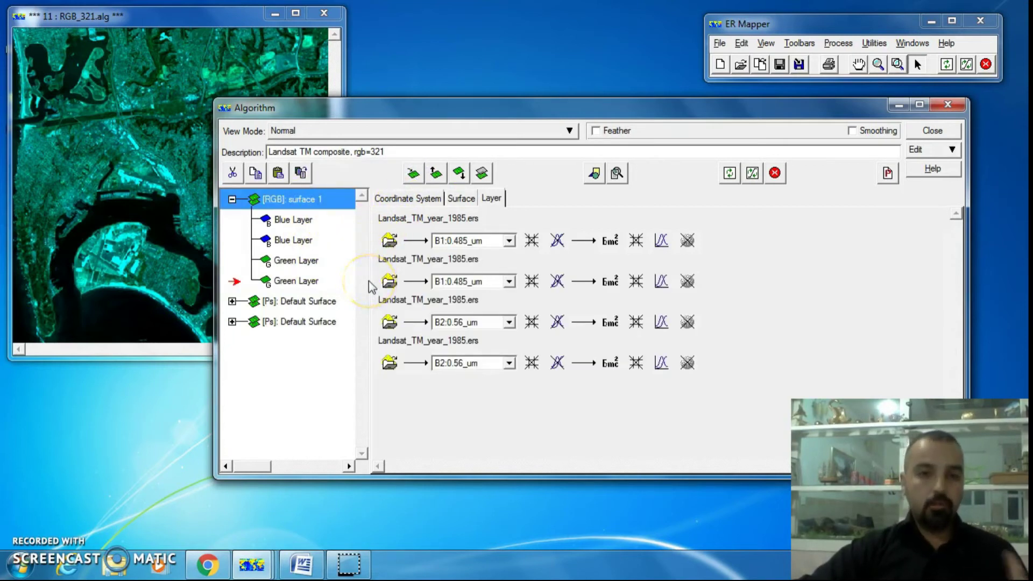
left_click(459, 174)
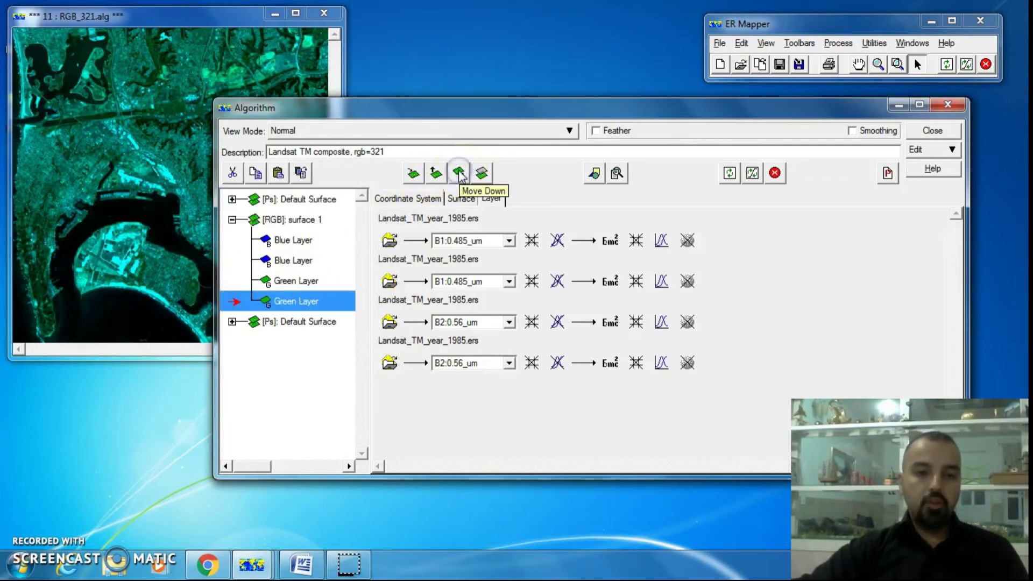
left_click(256, 221)
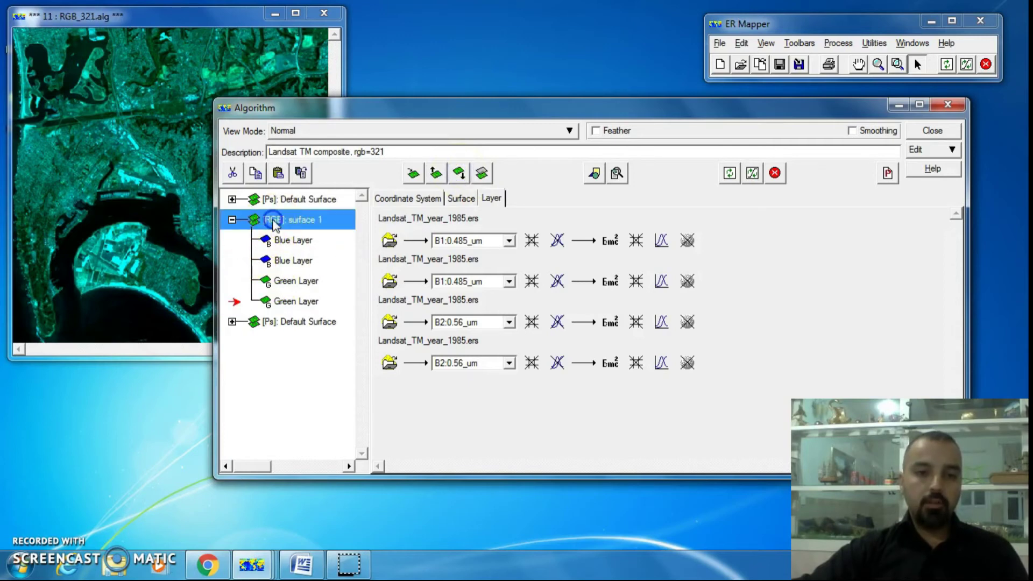
left_click(459, 174)
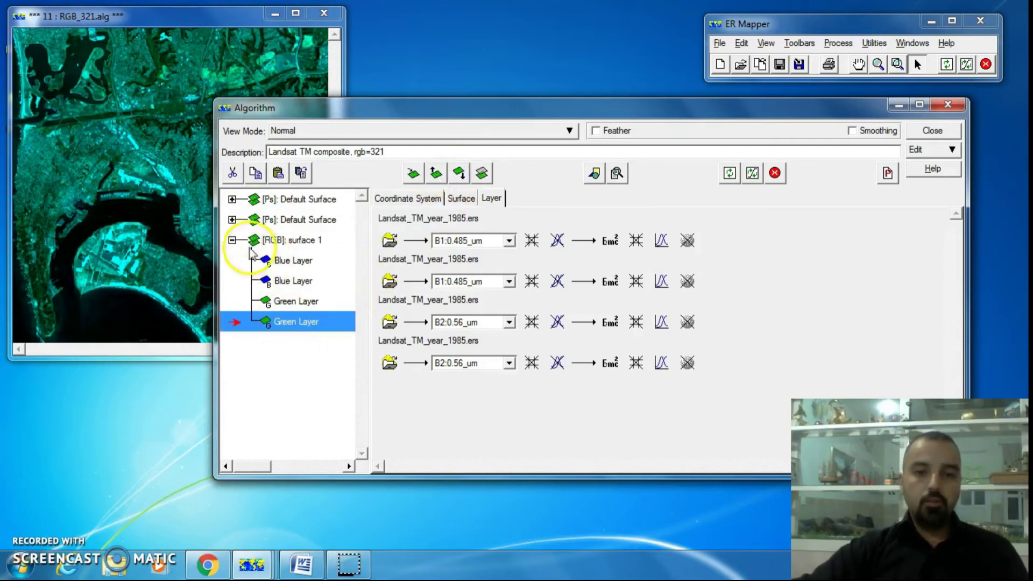
- Collapse RGB surface 1 and move it back above the two Default Surfaces
left_click(232, 240)
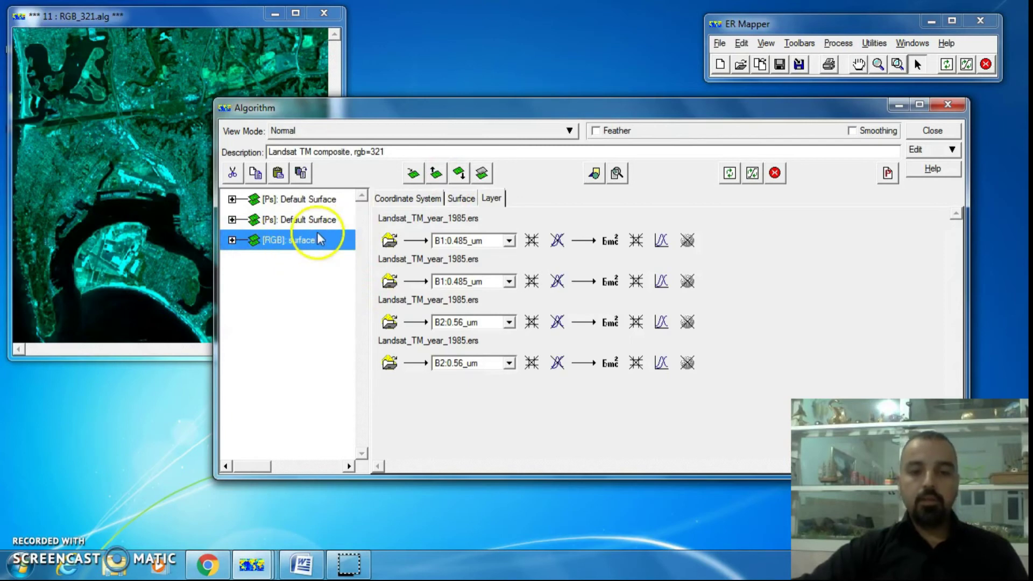
left_click(436, 174)
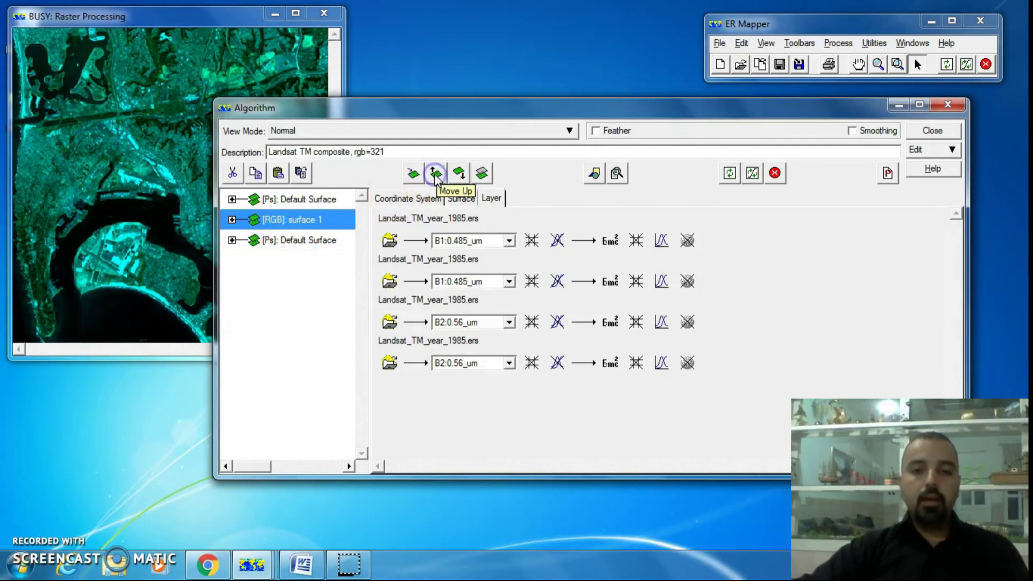
left_click(436, 174)
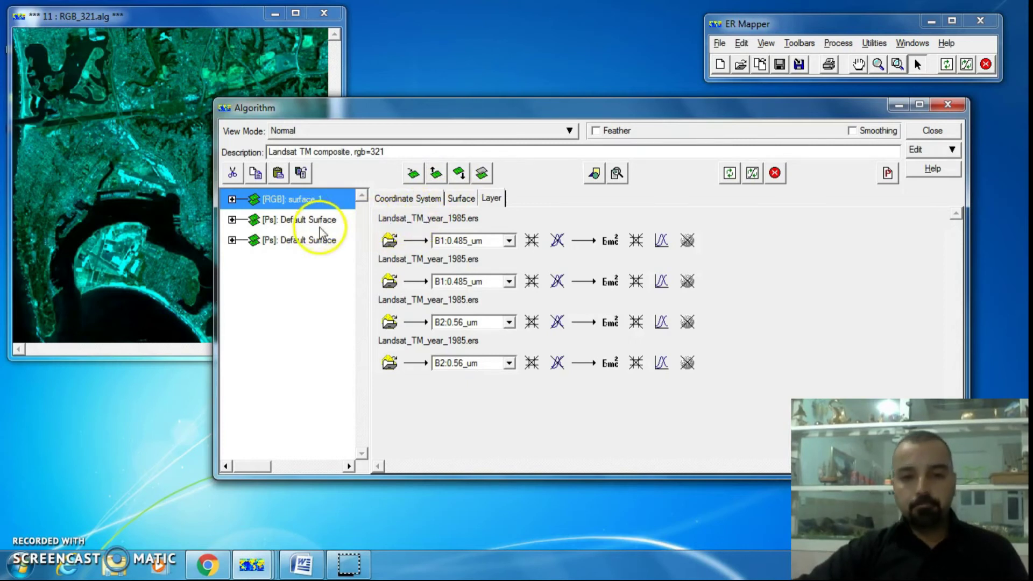
- Cut both pseudocolor Default Surfaces from the algorithm
left_click(296, 219)
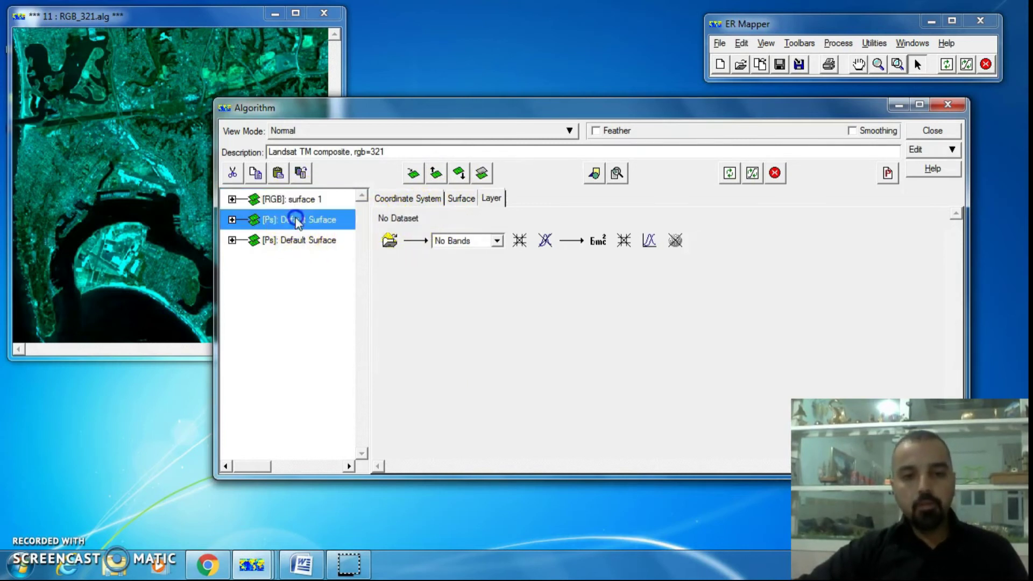
left_click(232, 172)
left_click(295, 220)
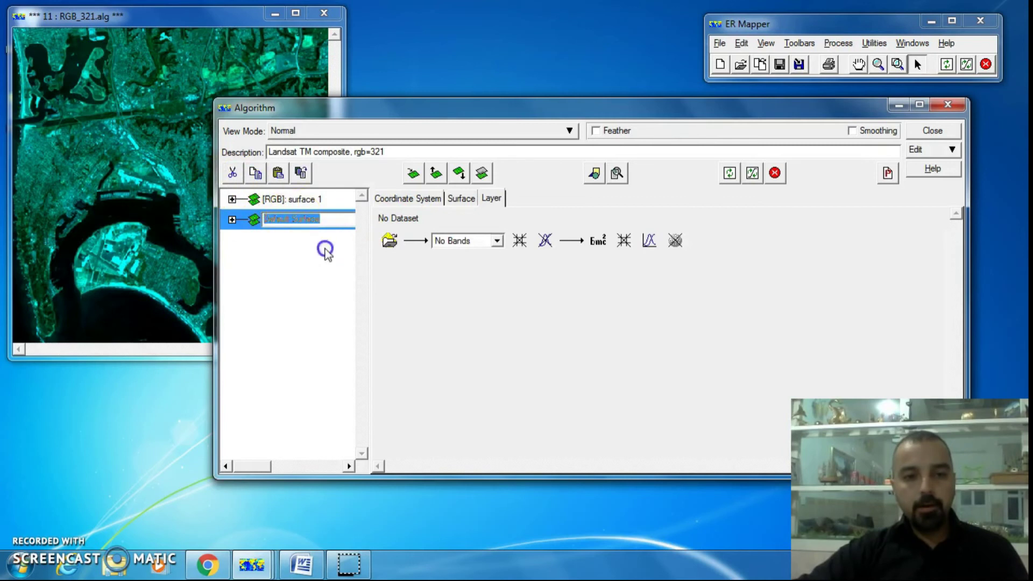
left_click(302, 281)
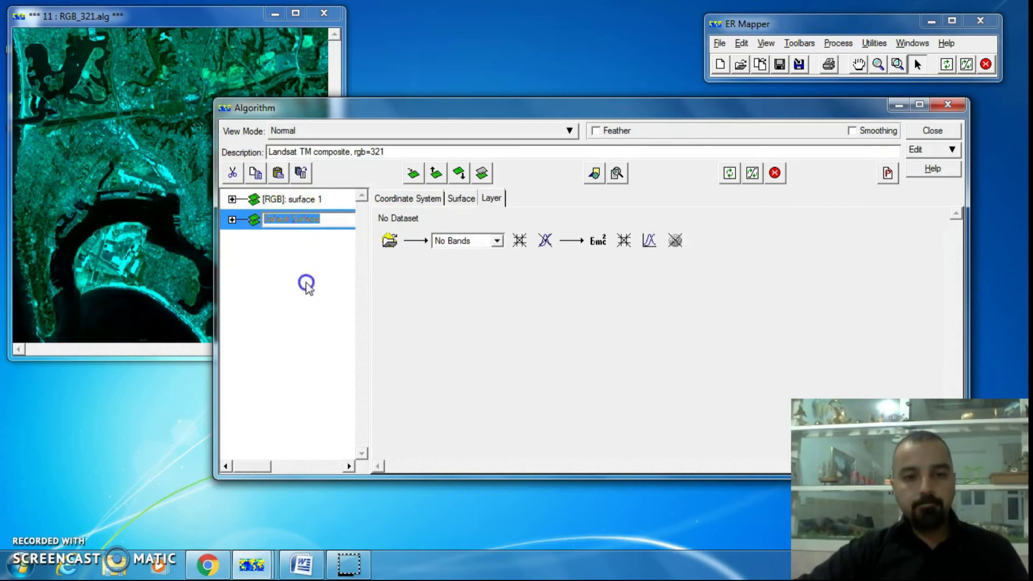
left_click(234, 173)
- Expand RGB surface 1 and turn off its first Blue Layer
left_click(232, 199)
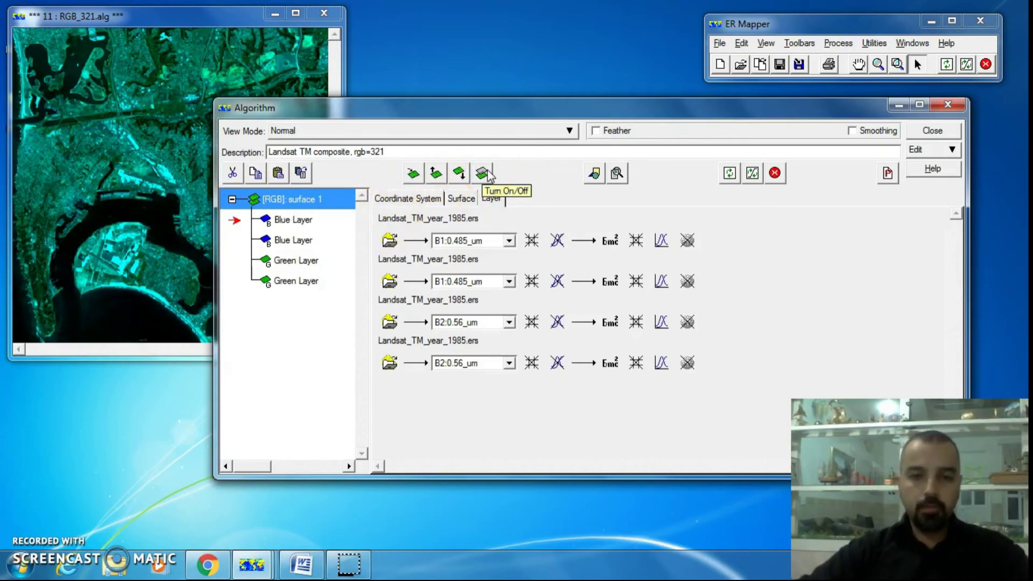
left_click(309, 220)
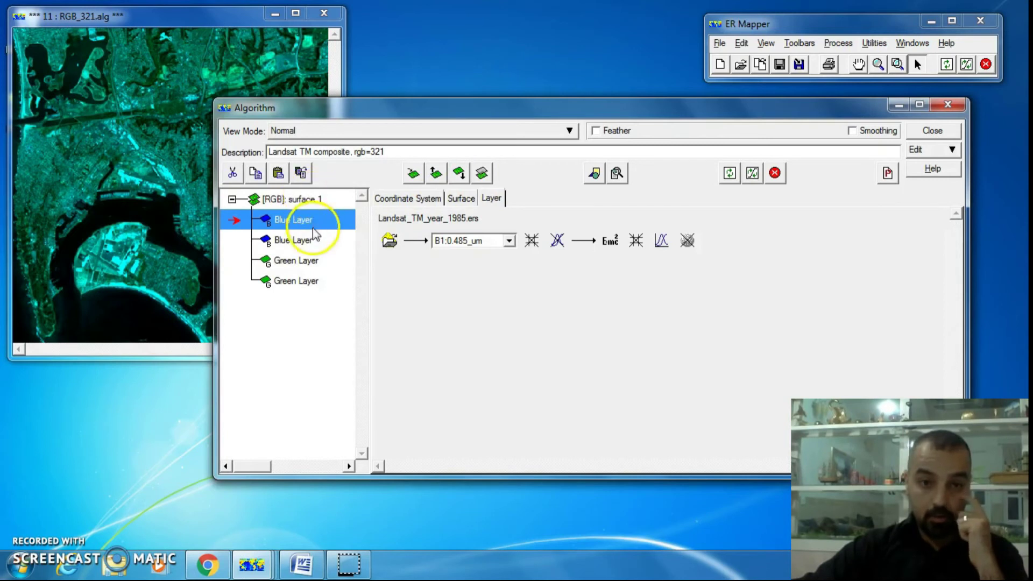
left_click(307, 260)
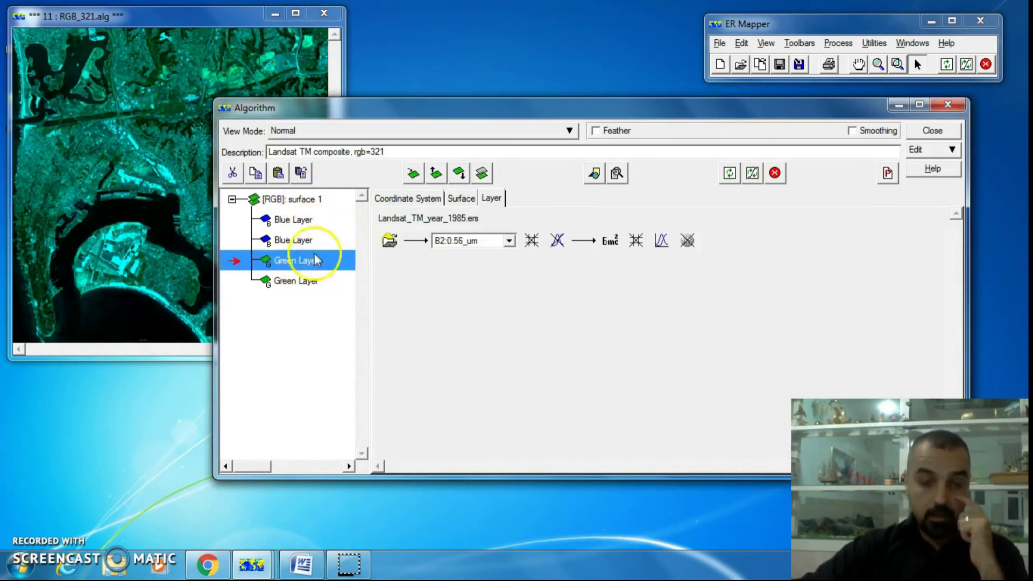
left_click(310, 222)
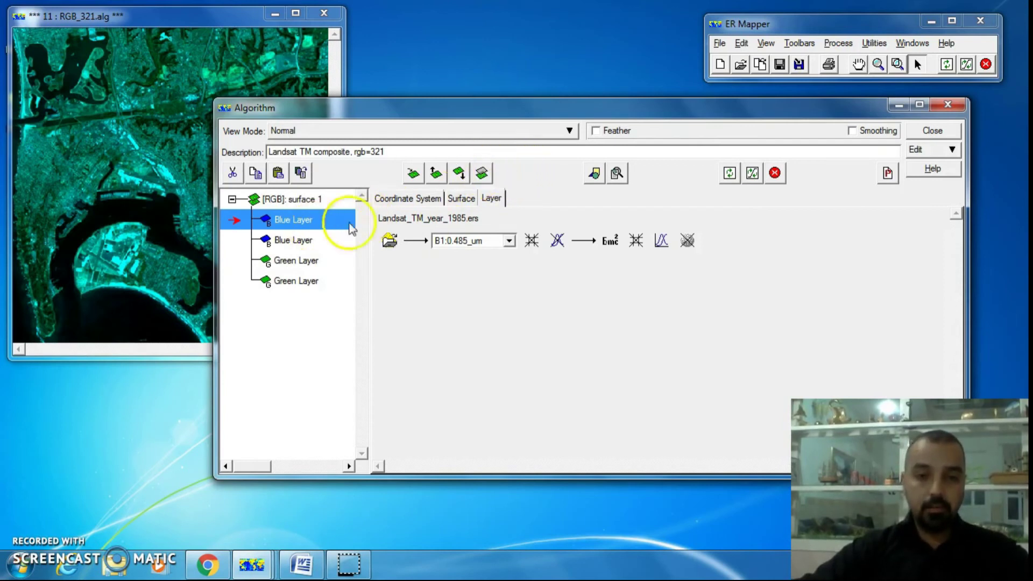
left_click(482, 178)
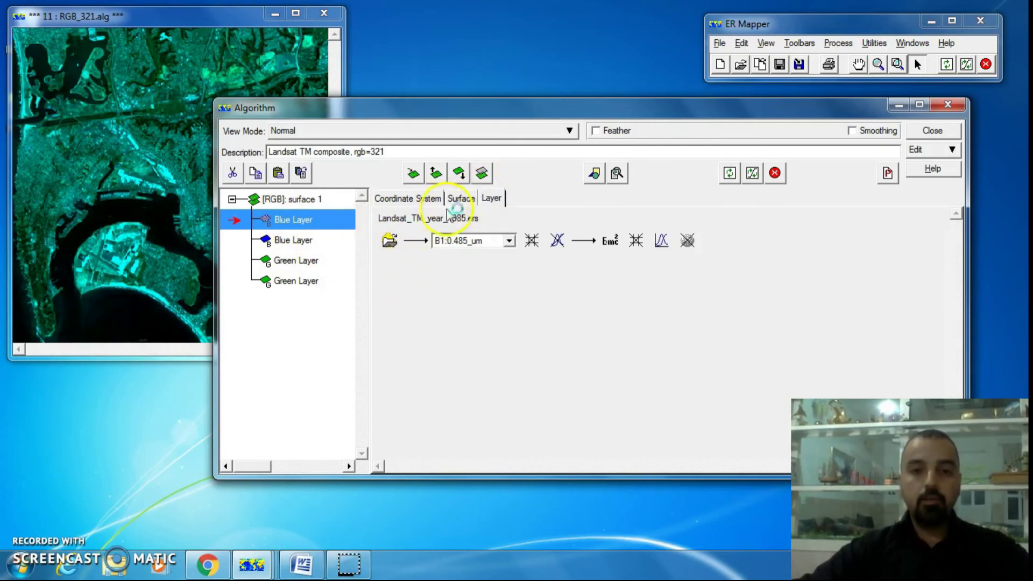
- Turn the first Blue Layer in RGB surface 1 back on
left_click(324, 238)
left_click(326, 225)
left_click(309, 242)
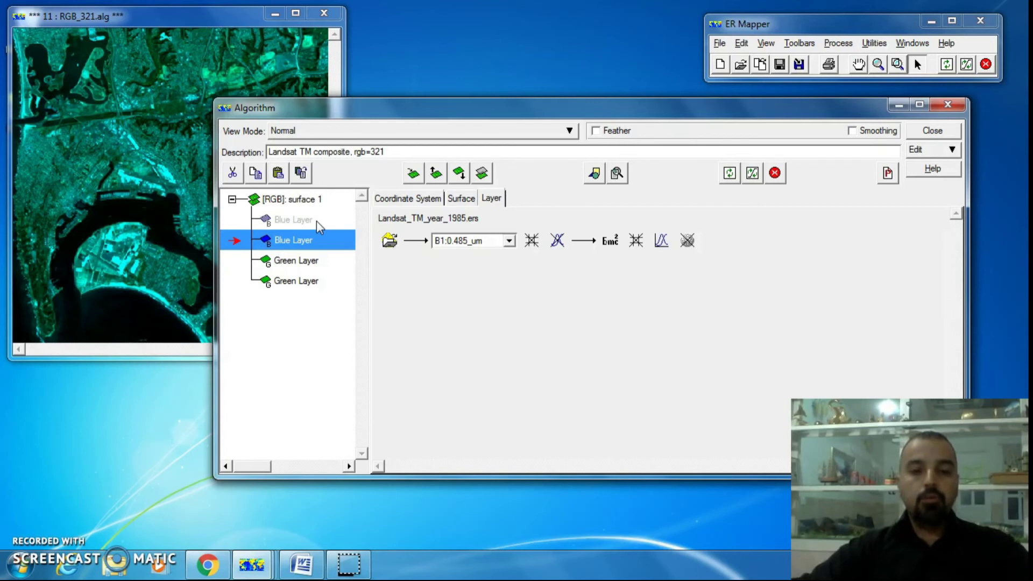
left_click(317, 220)
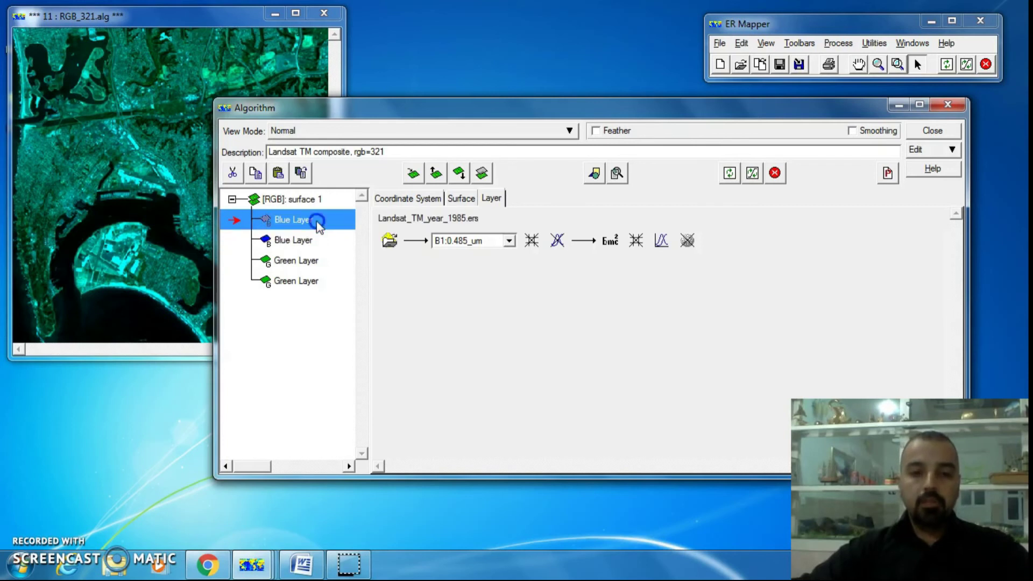
left_click(481, 174)
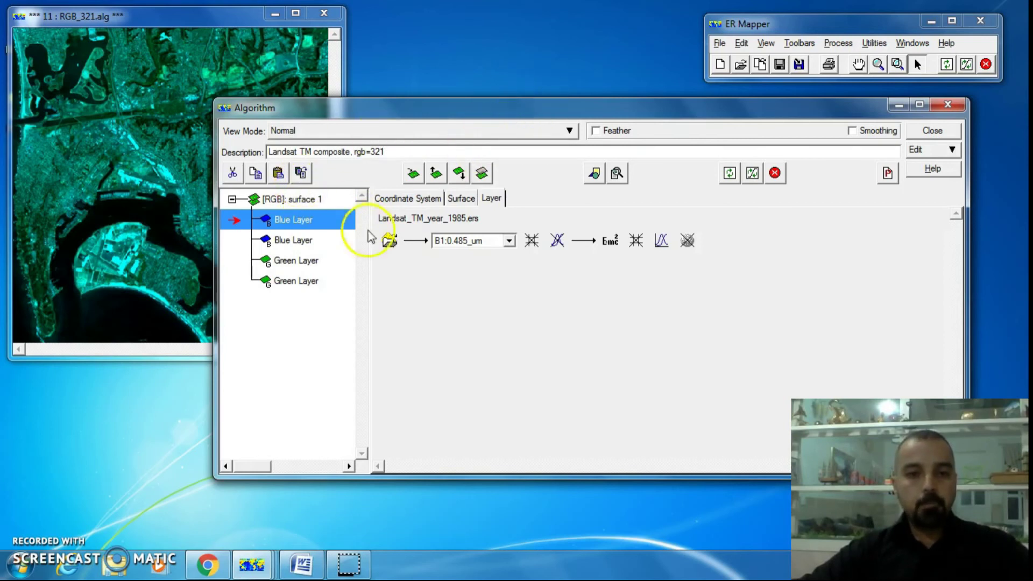
left_click(316, 241)
left_click(302, 260)
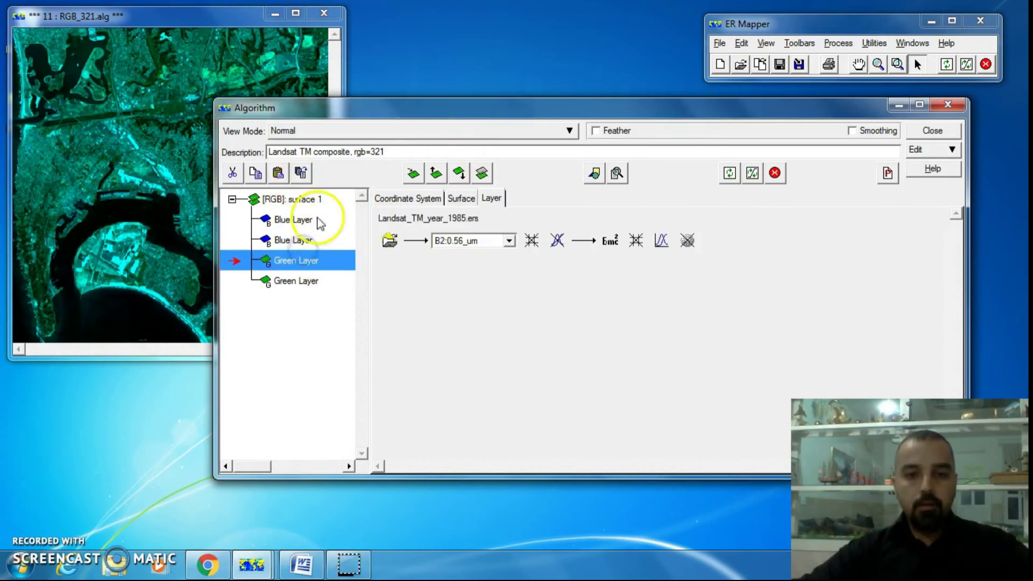
left_click(318, 220)
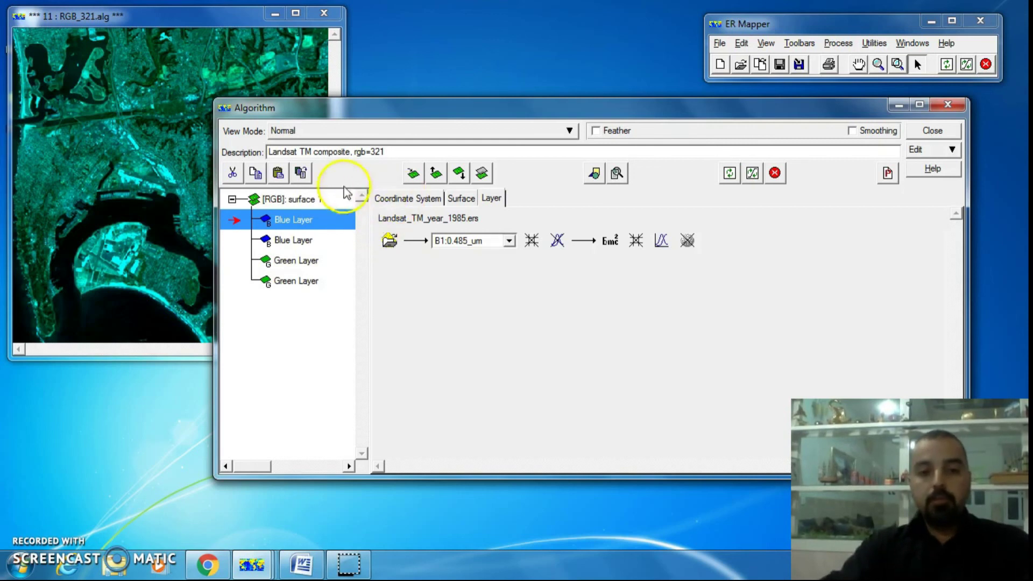
- Rename the RGB surface 1 as "test surface"
left_click(337, 201)
left_click(329, 199)
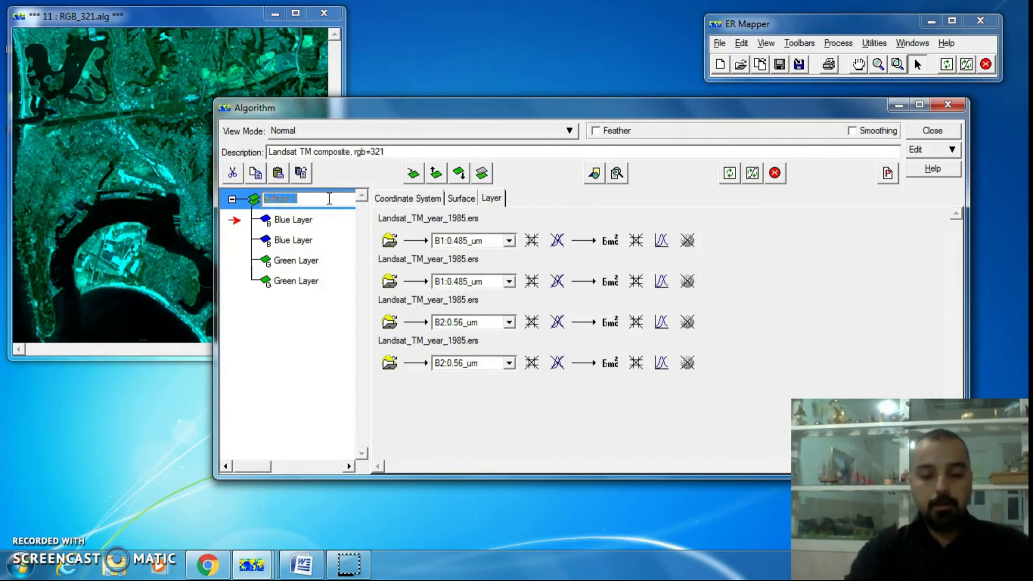
type("te")
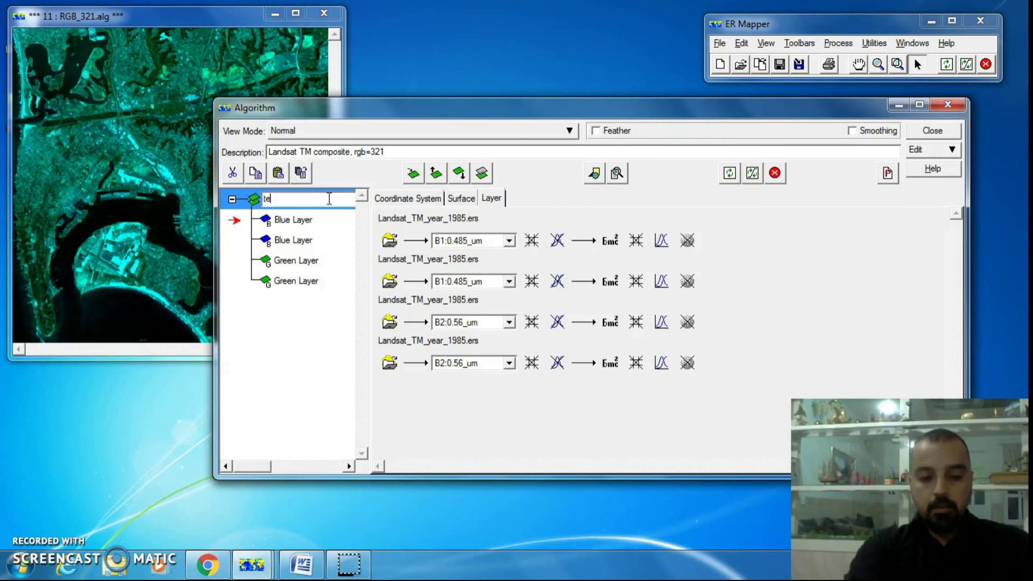
type("st sur")
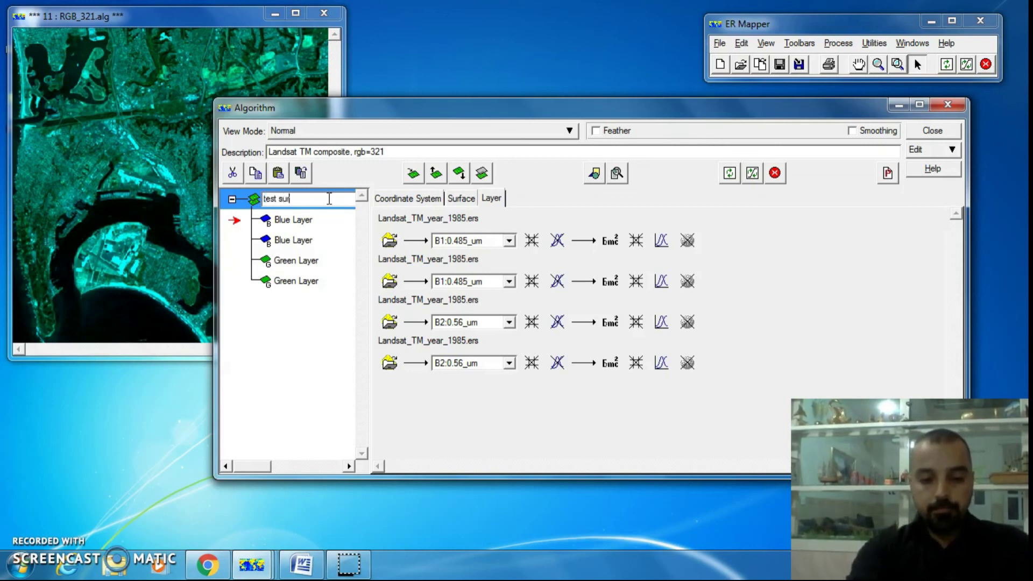
type("face")
left_click(321, 236)
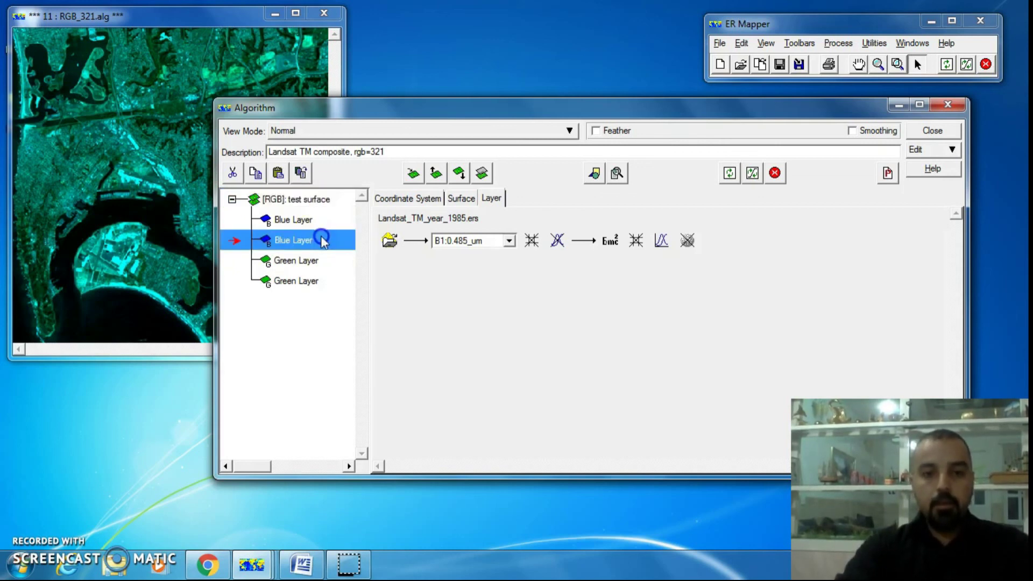
- Rename the first Blue Layer in the test surface as "layer1"
left_click(322, 218)
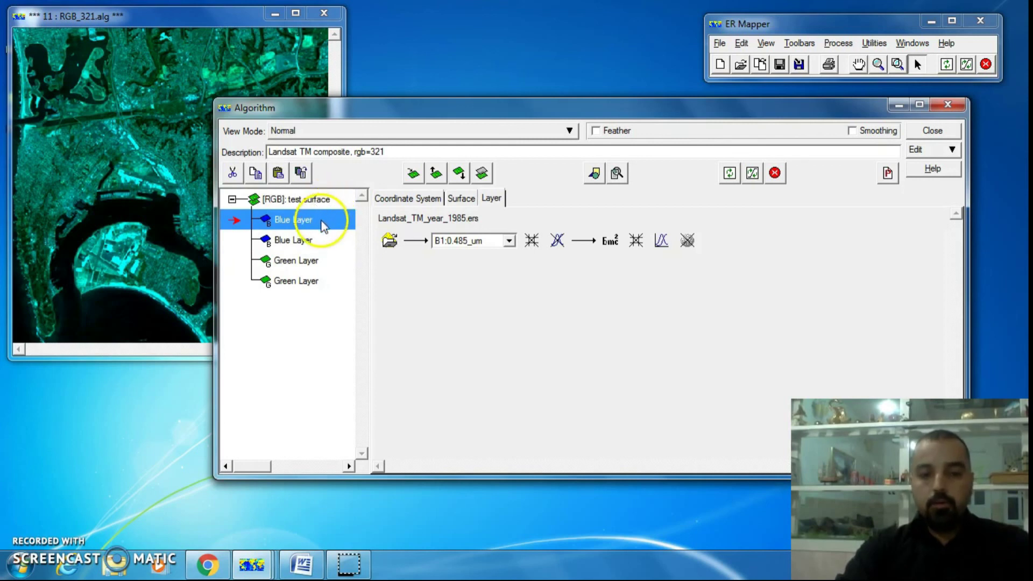
left_click(322, 220)
left_click(320, 221)
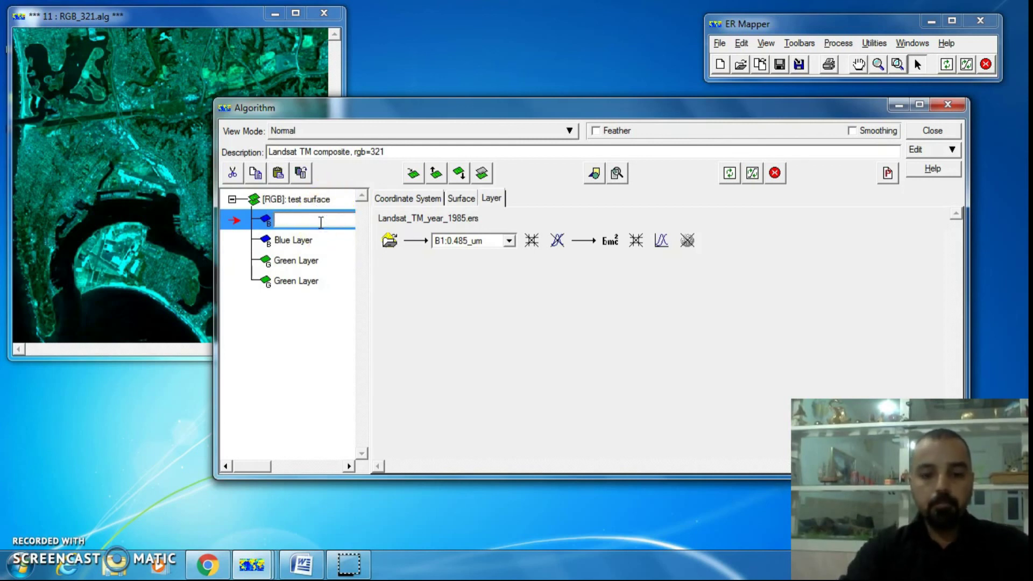
type("layer")
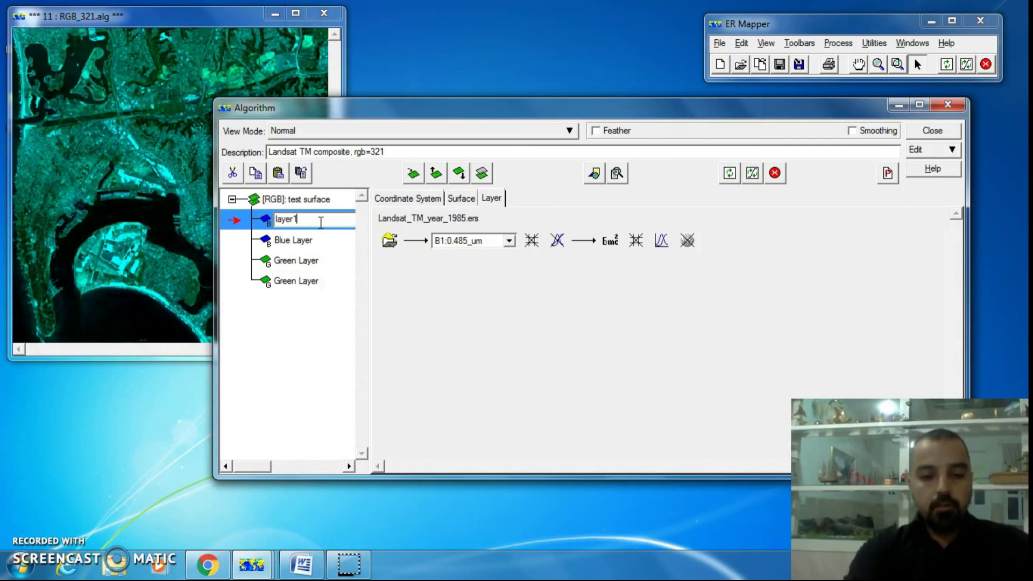
type("1")
key("Return")
- Rename the remaining Blue Layer in the test surface as "layer2"
left_click(291, 240)
left_click(316, 240)
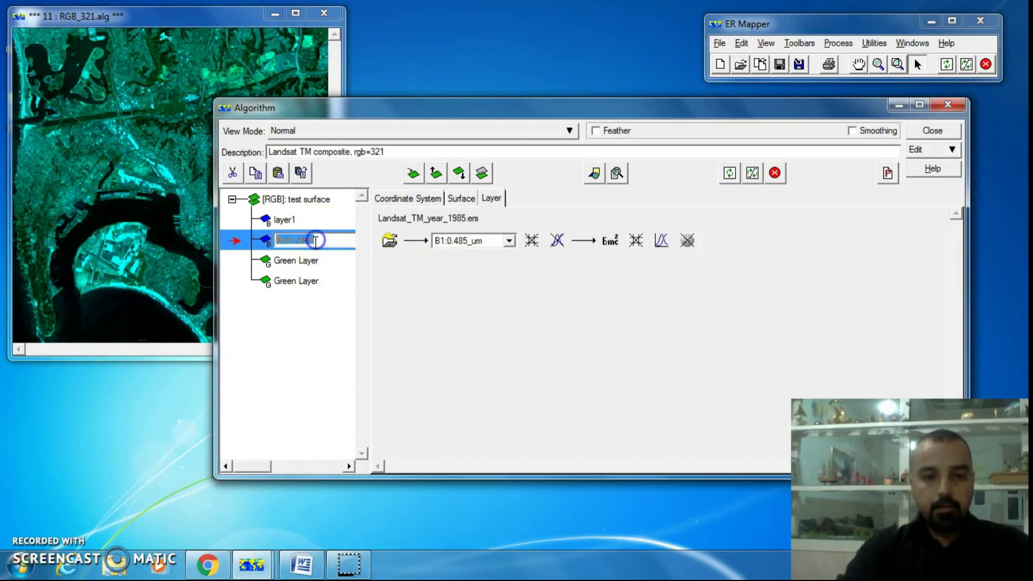
key("BackSpace")
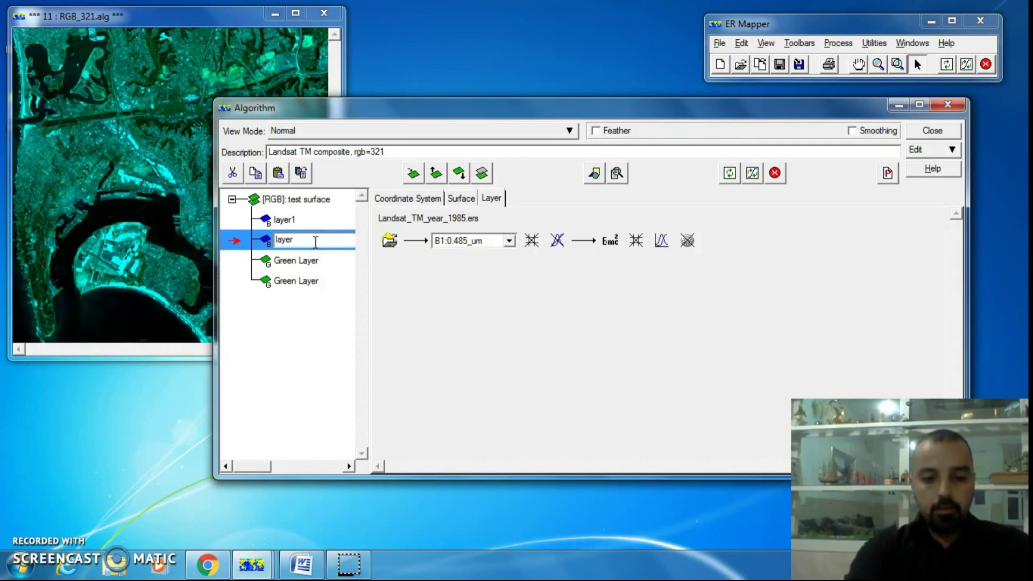
key("Return")
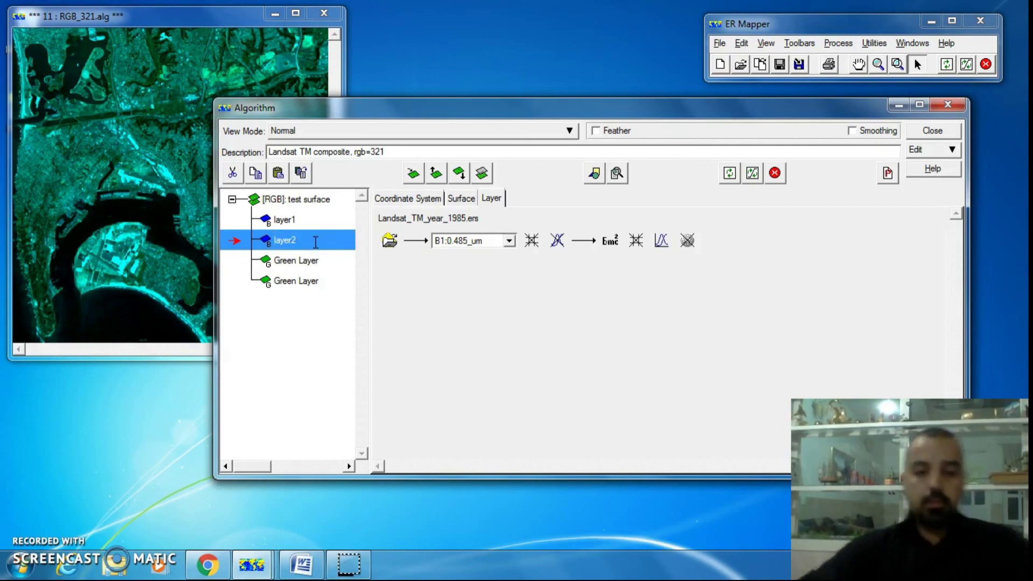
left_click(337, 310)
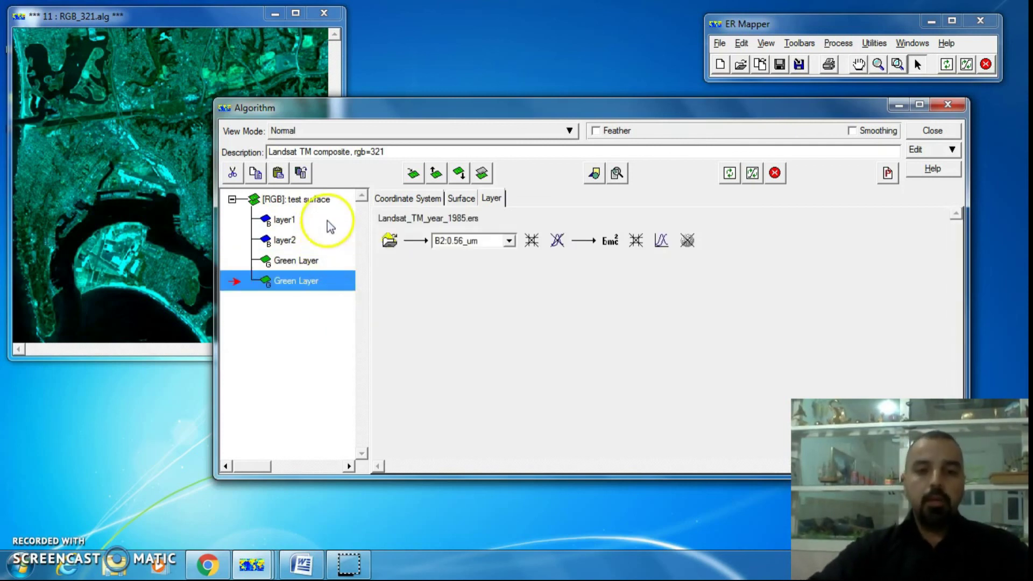